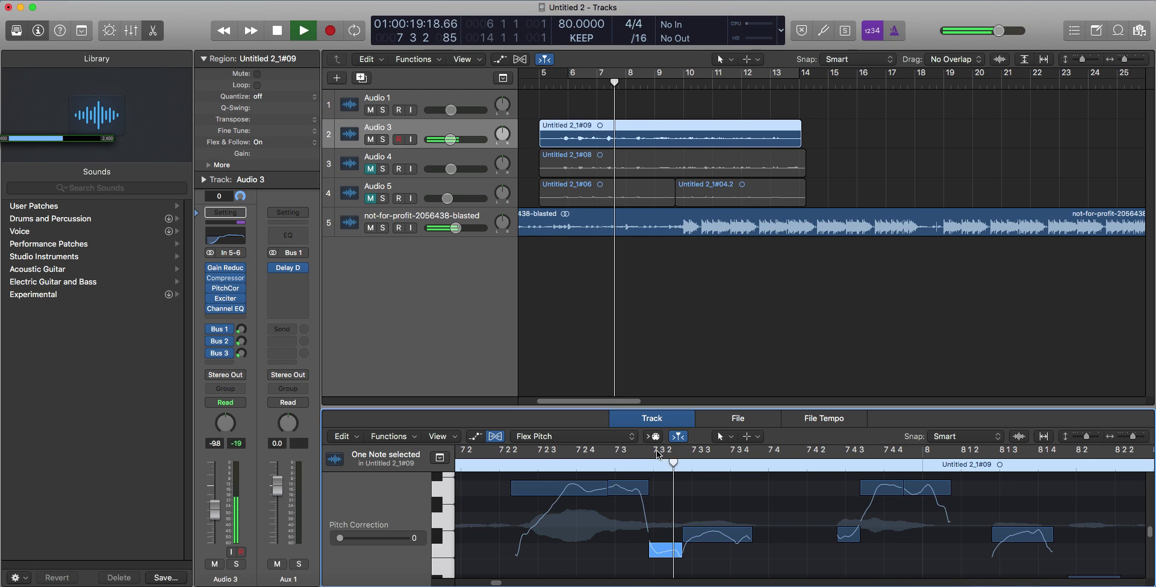
Step: Raise the short low note near 7 3 2 to the pitch of the note right after it and audition the phrase
{"action": "left_click", "coordinate": [486, 466]}
{"action": "key", "text": "space"}
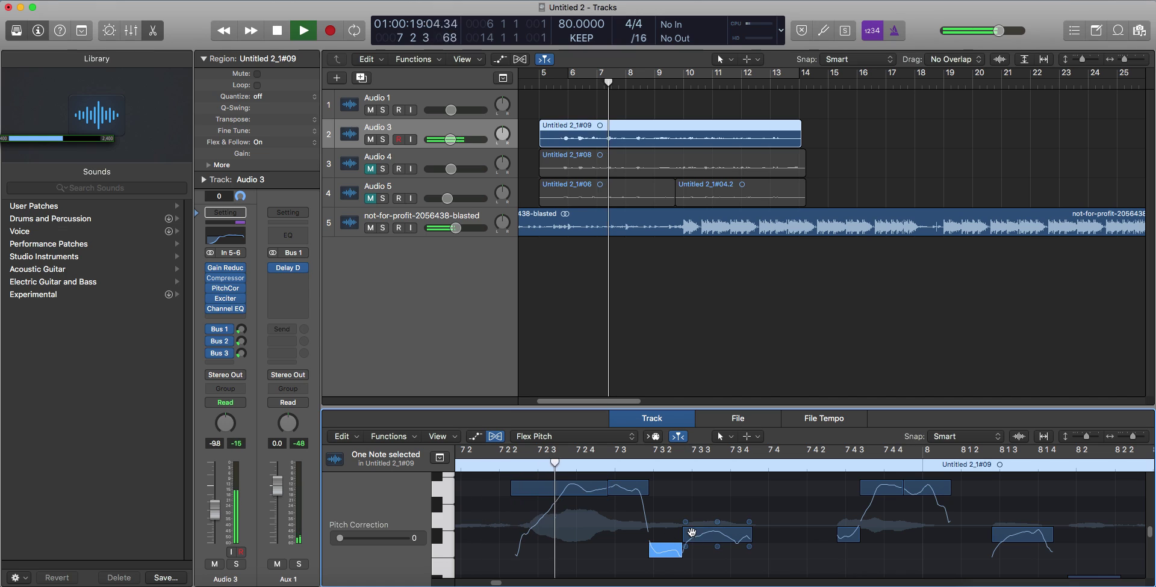
{"action": "key", "text": "space"}
{"action": "left_click_drag", "start_coordinate": [669, 554], "coordinate": [669, 539]}
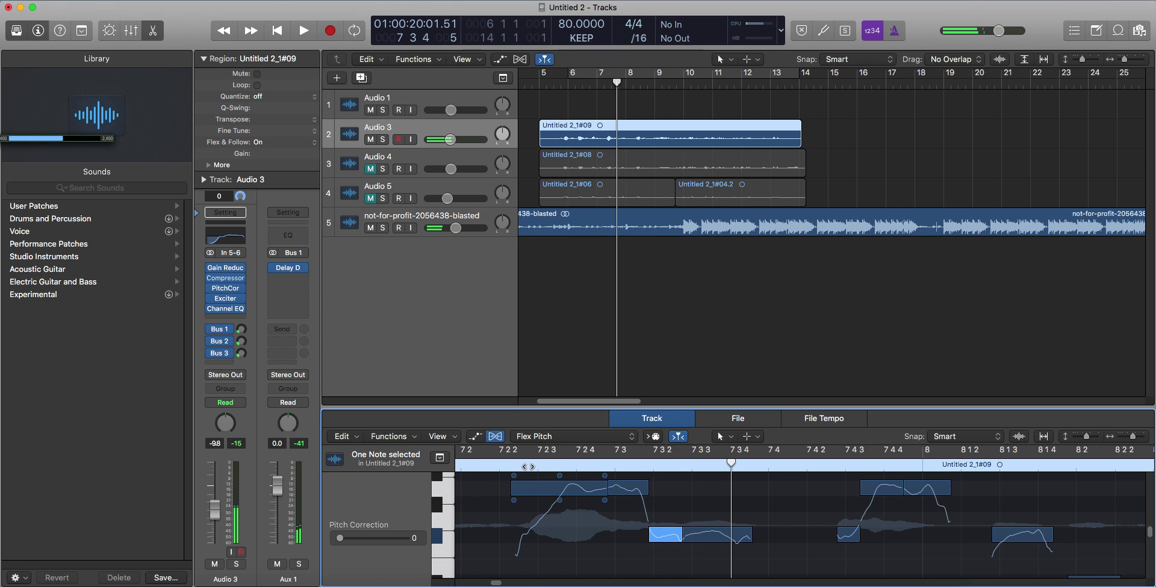
{"action": "key", "text": "space"}
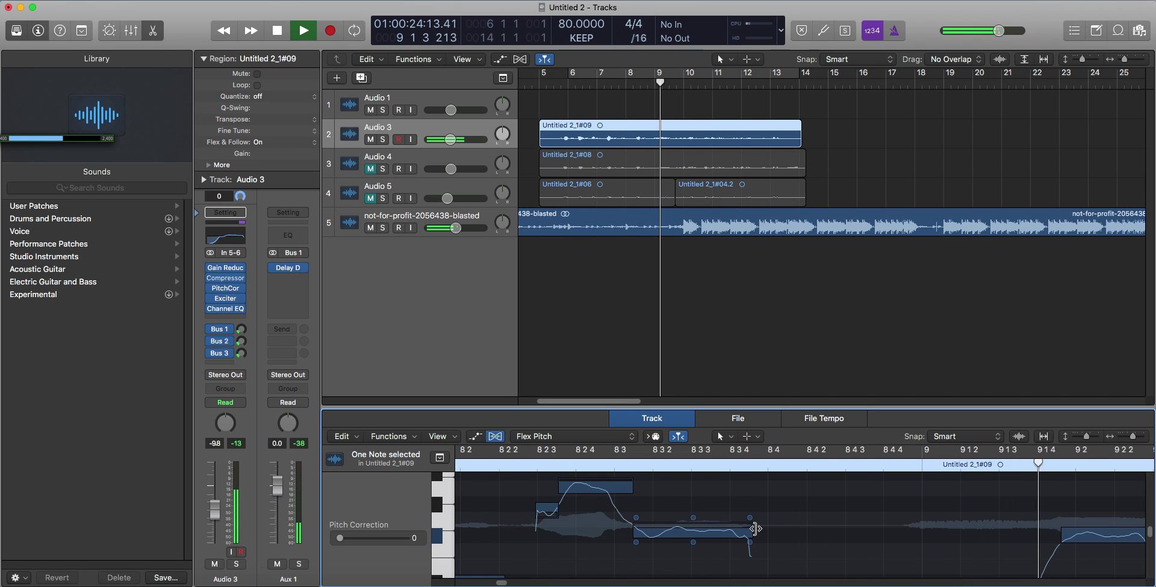
Step: Adjust the fine pitch of the middle of the three joined low notes at the start of bar 9 and replay the passage
{"action": "key", "text": "space"}
{"action": "scroll", "coordinate": [632, 513], "scroll_direction": "down", "scroll_amount": 2}
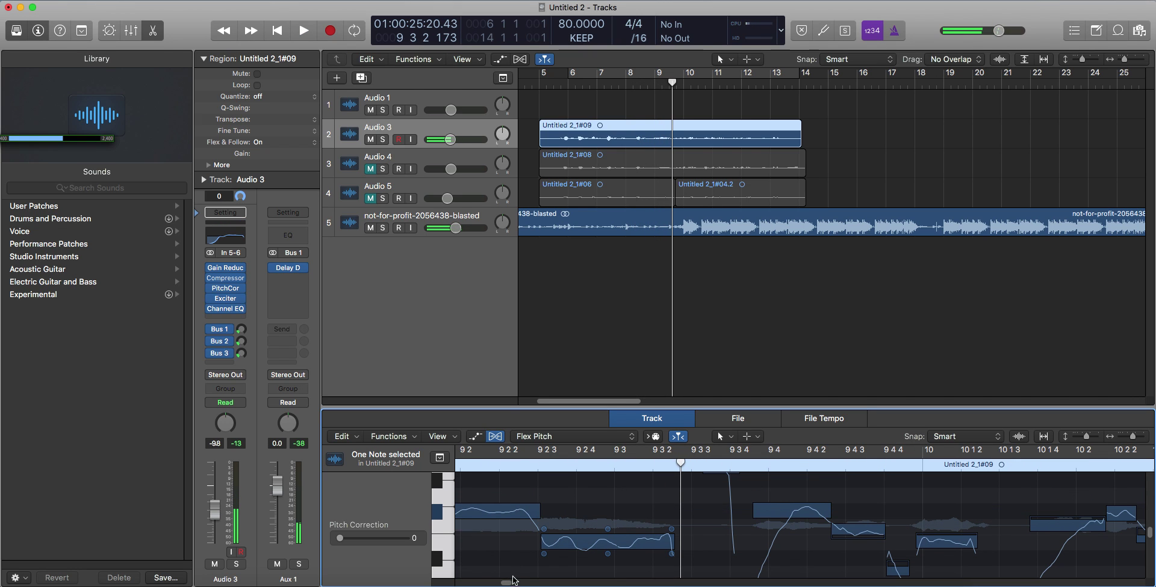
{"action": "left_click_drag", "start_coordinate": [504, 583], "coordinate": [504, 585]}
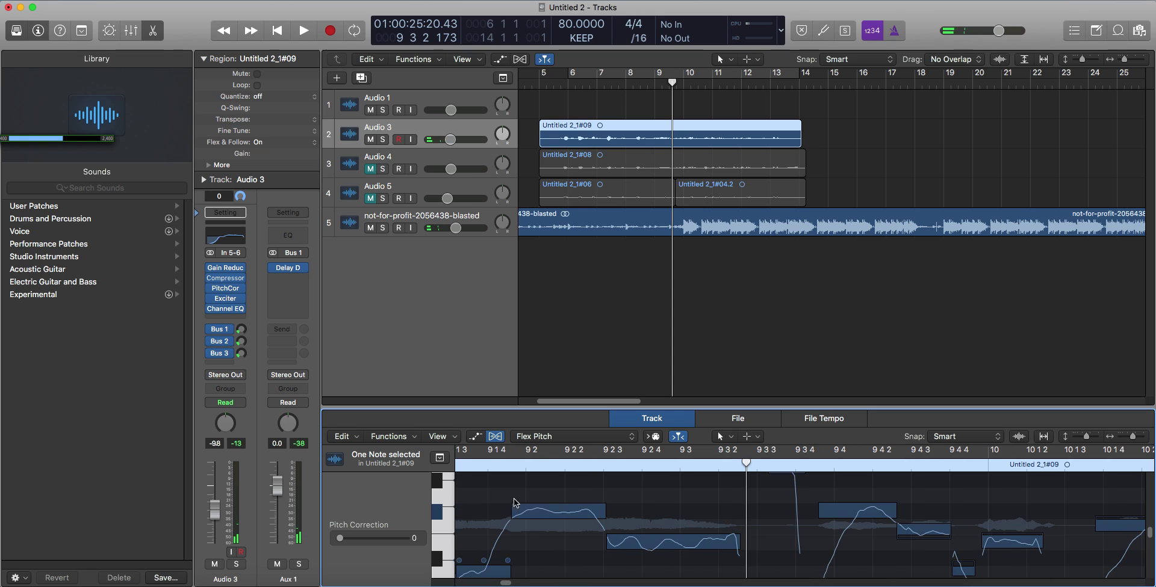
{"action": "left_click_drag", "start_coordinate": [515, 468], "coordinate": [472, 469]}
{"action": "key", "text": "space"}
{"action": "scroll", "coordinate": [535, 489], "scroll_direction": "down", "scroll_amount": 2}
{"action": "key", "text": "space"}
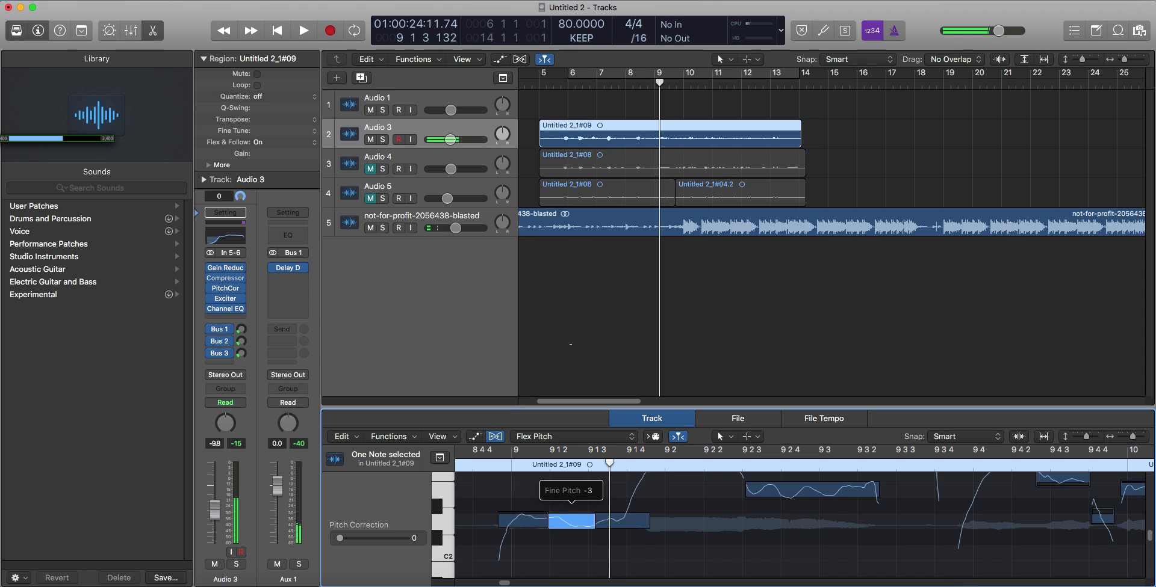
{"action": "key", "text": "space"}
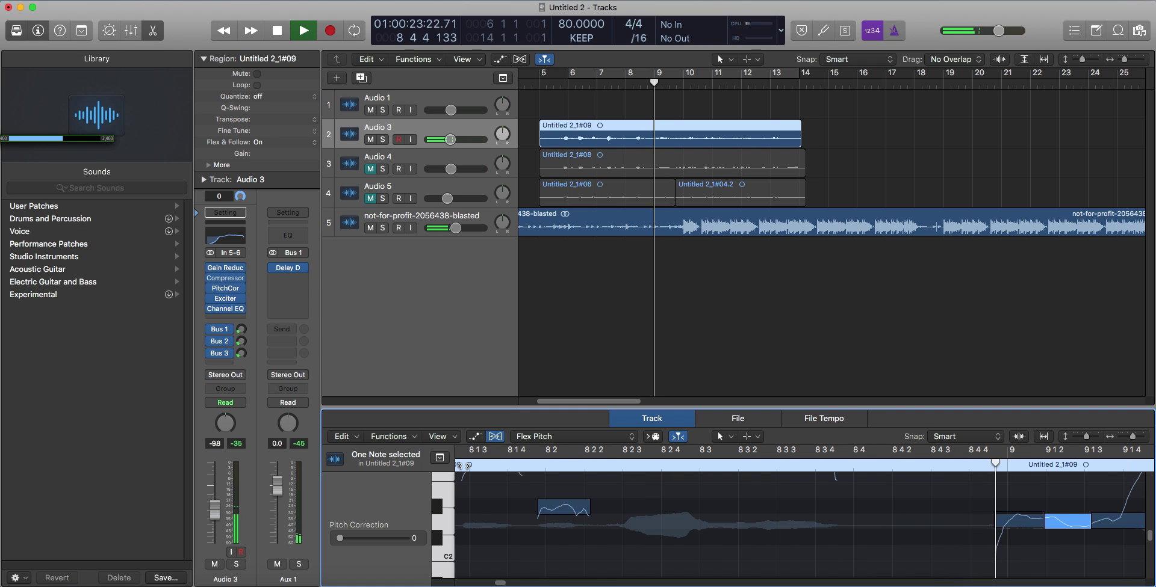
Step: Set the fine pitch of the first low note in bar 9 to 0 and play from there
{"action": "key", "text": "space"}
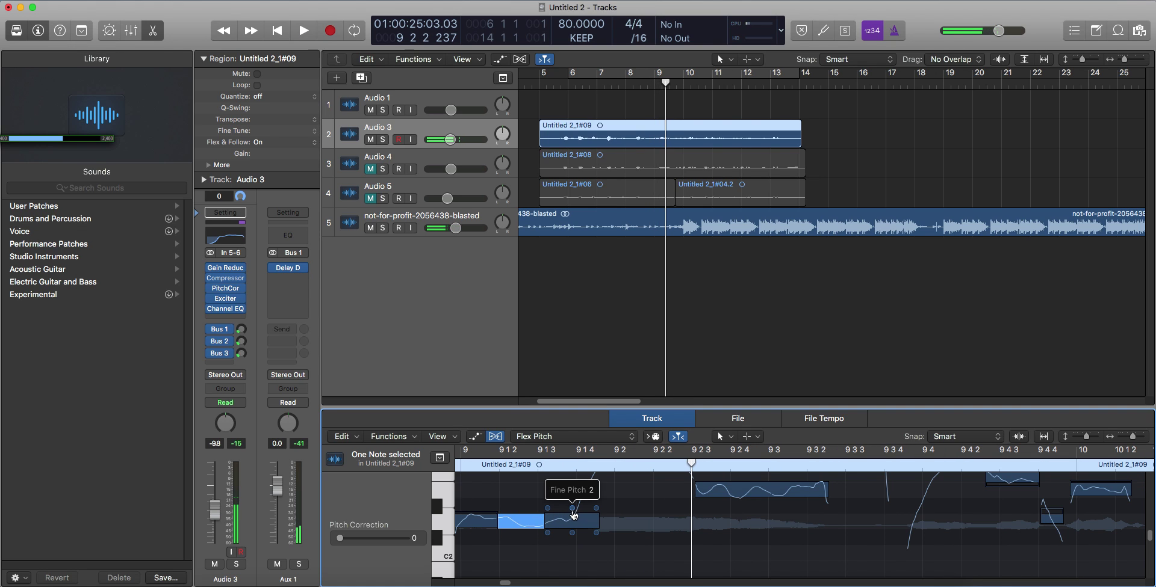
{"action": "key", "text": "comma"}
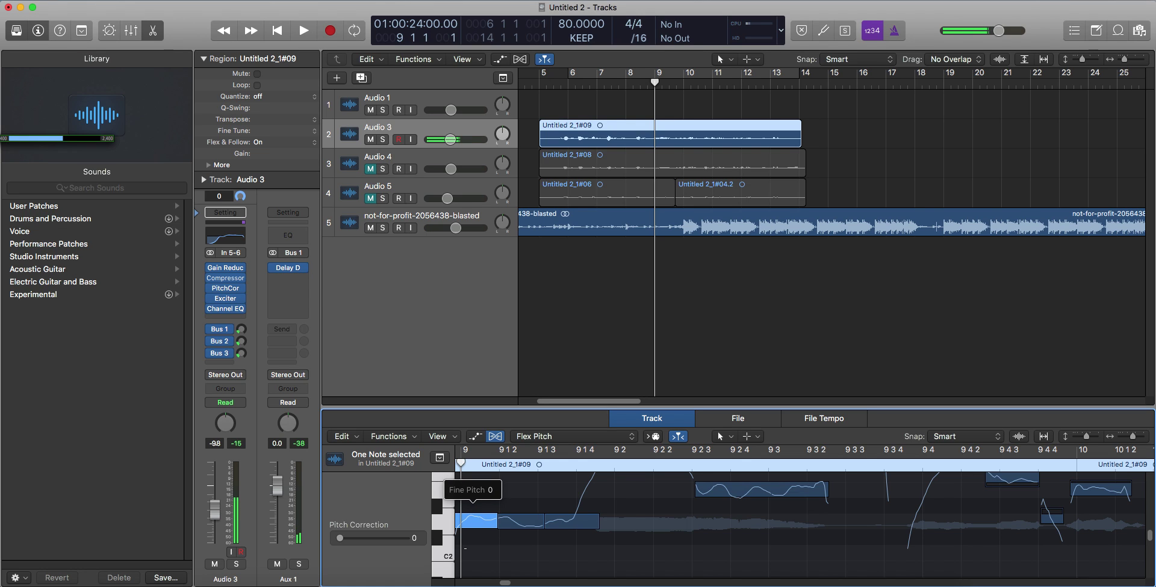
{"action": "key", "text": "space"}
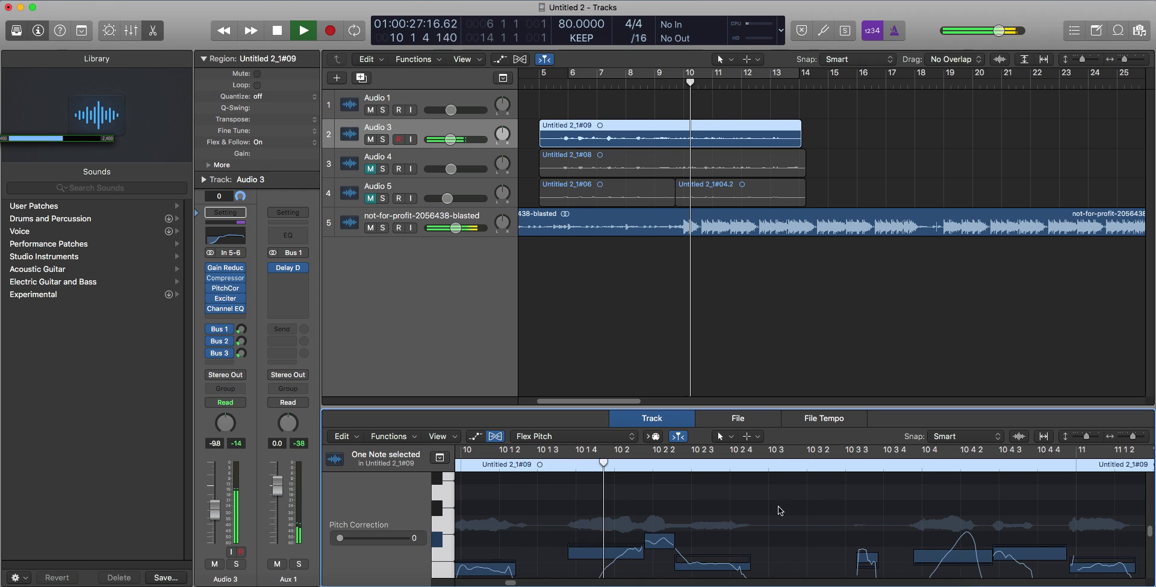
Step: Play on into bar 12 and lower the note around 12 2 3 to E2
{"action": "scroll", "coordinate": [780, 511], "scroll_direction": "down", "scroll_amount": 5}
{"action": "scroll", "coordinate": [780, 511], "scroll_direction": "up", "scroll_amount": 3}
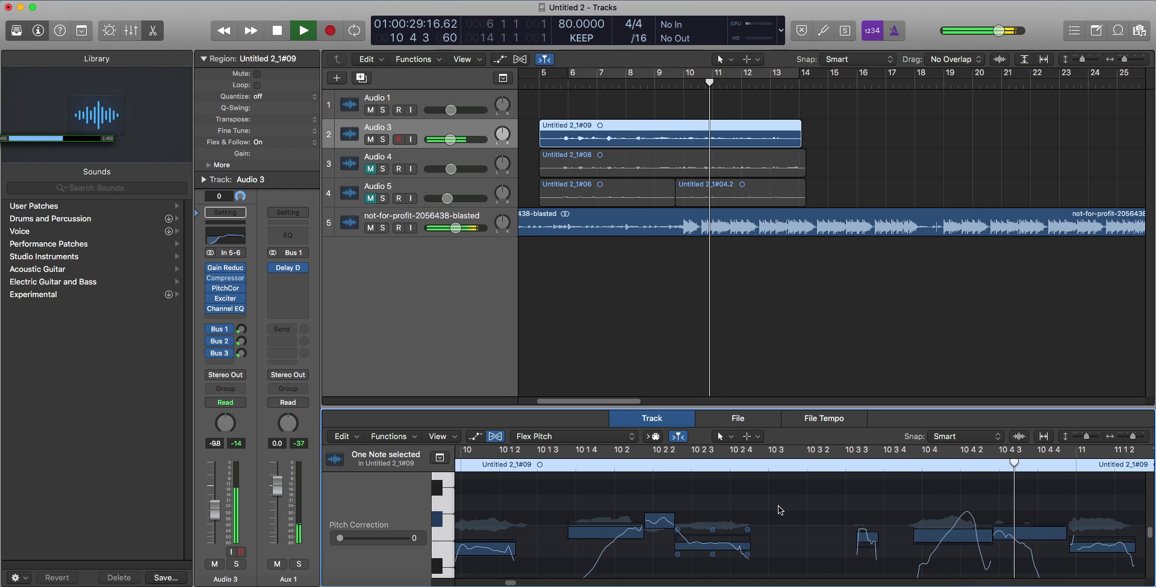
{"action": "mouse_move", "coordinate": [721, 533]}
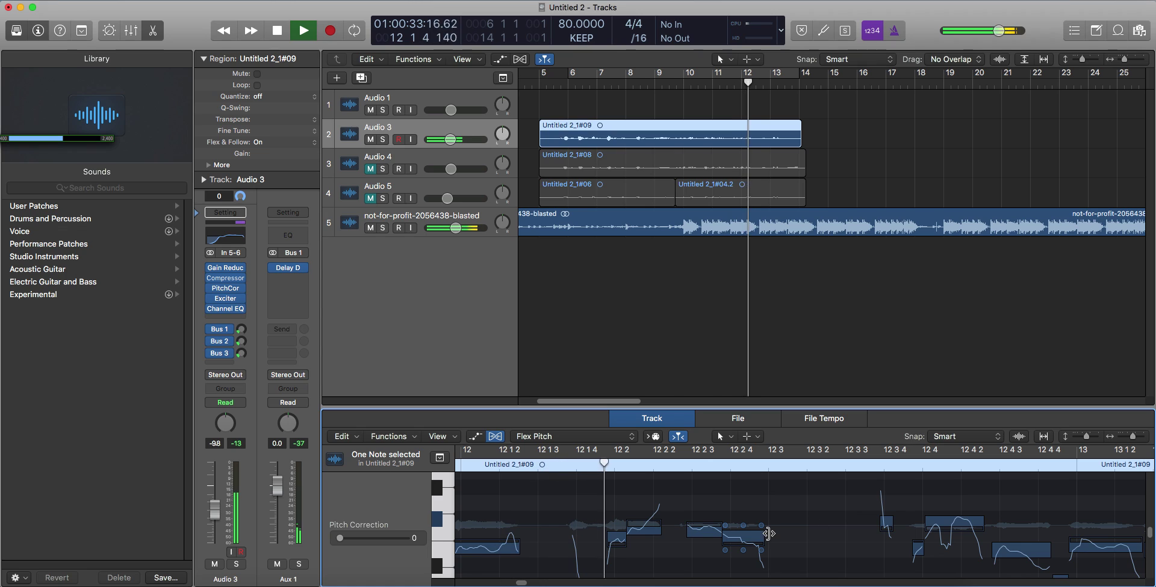
{"action": "key", "text": "space"}
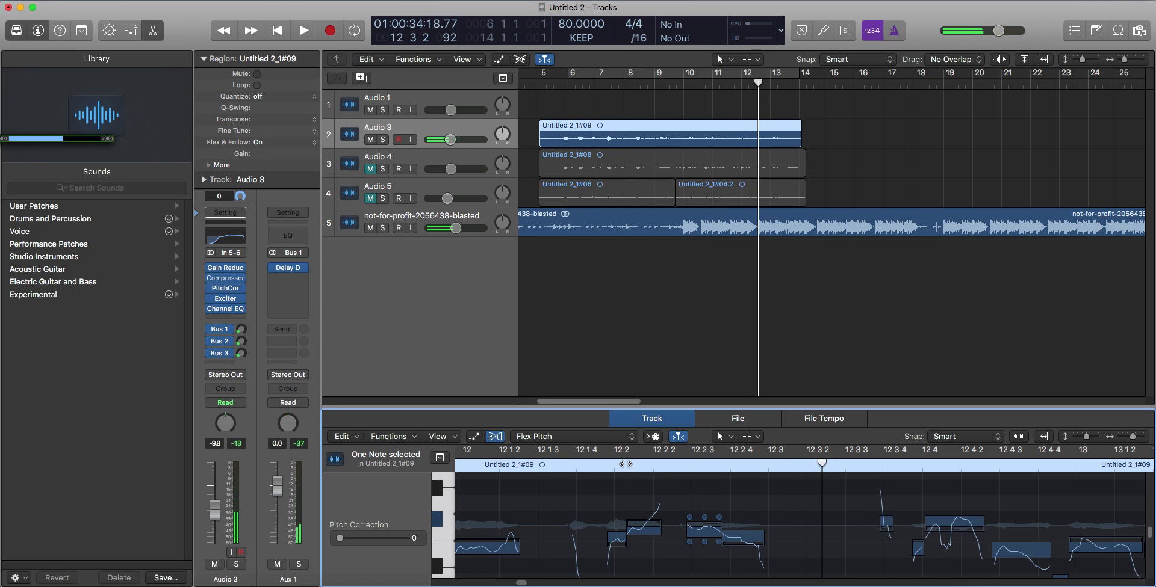
{"action": "left_click", "coordinate": [698, 530]}
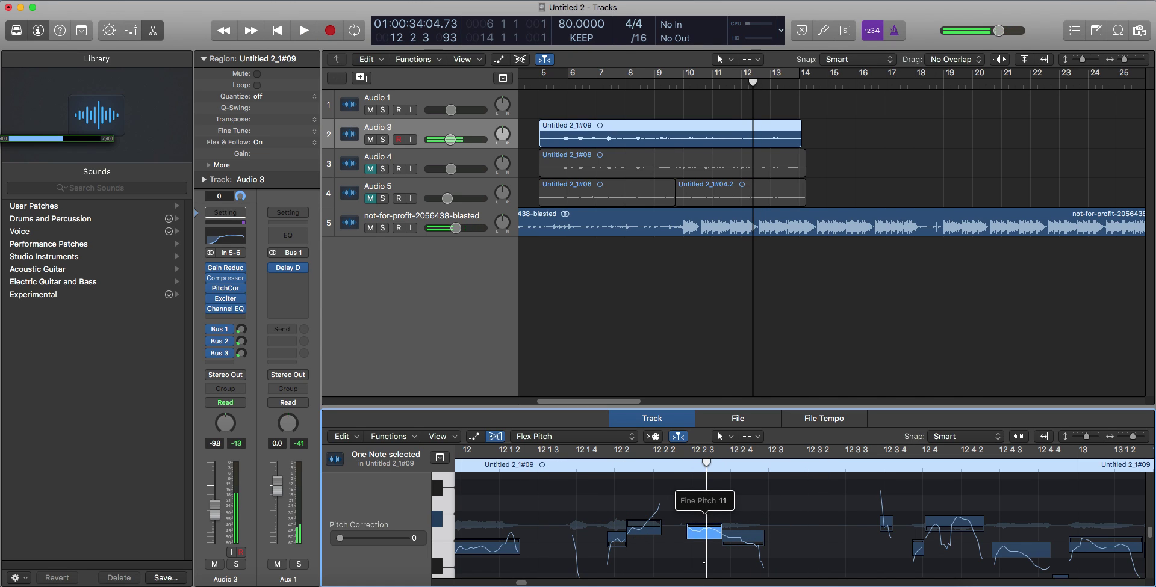
{"action": "left_click_drag", "start_coordinate": [704, 534], "coordinate": [704, 550]}
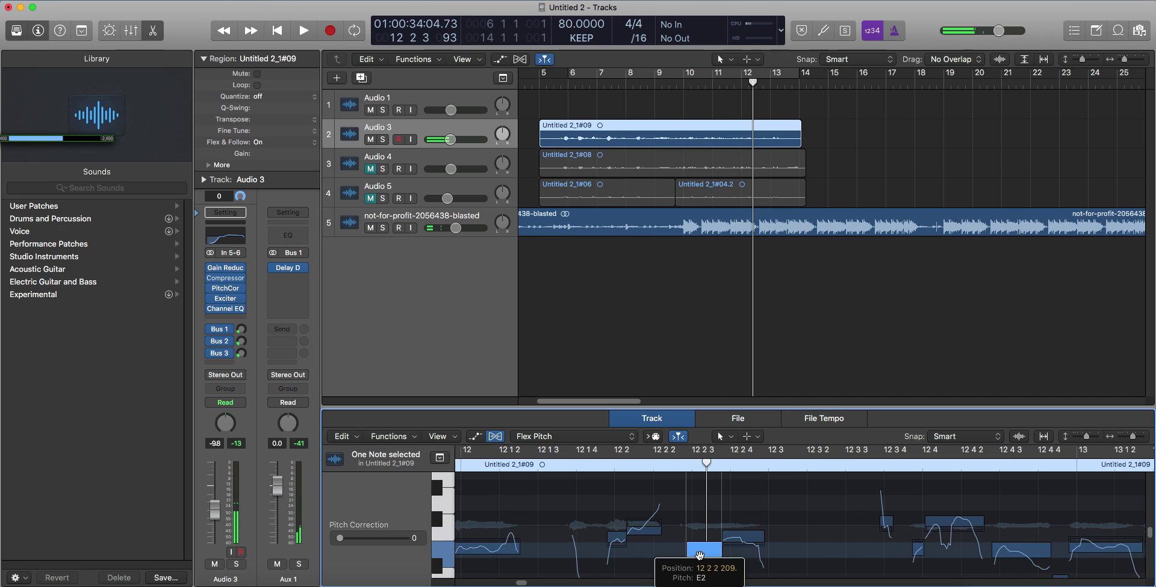
Step: Lower the following note around 12 2 4 to the same pitch, set its fine pitch to 0, and resume playback
{"action": "mouse_move", "coordinate": [745, 533]}
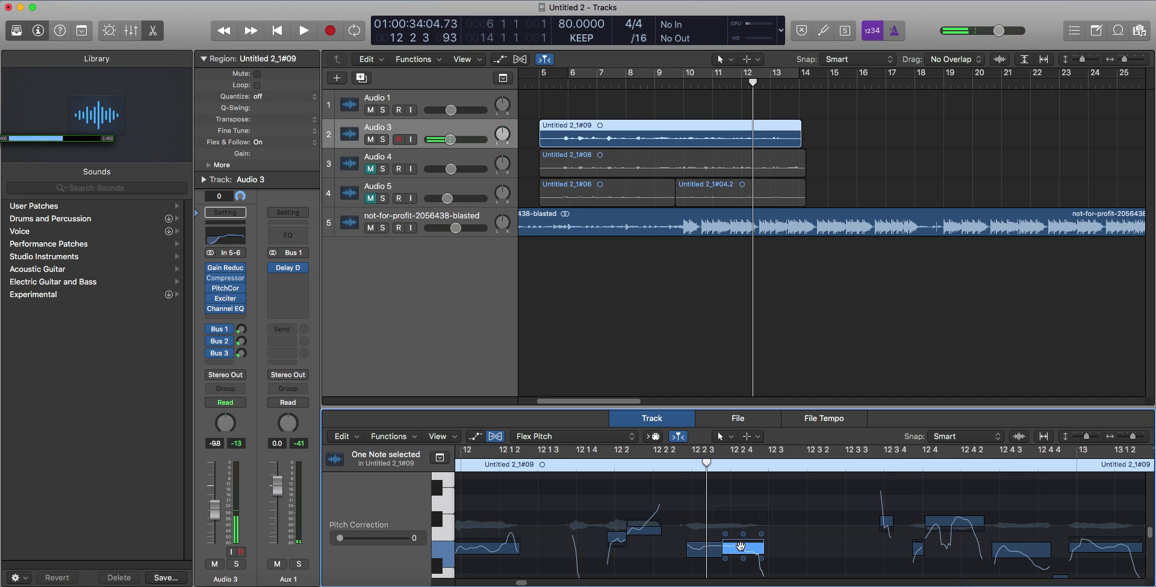
{"action": "left_click_drag", "start_coordinate": [743, 540], "coordinate": [743, 543]}
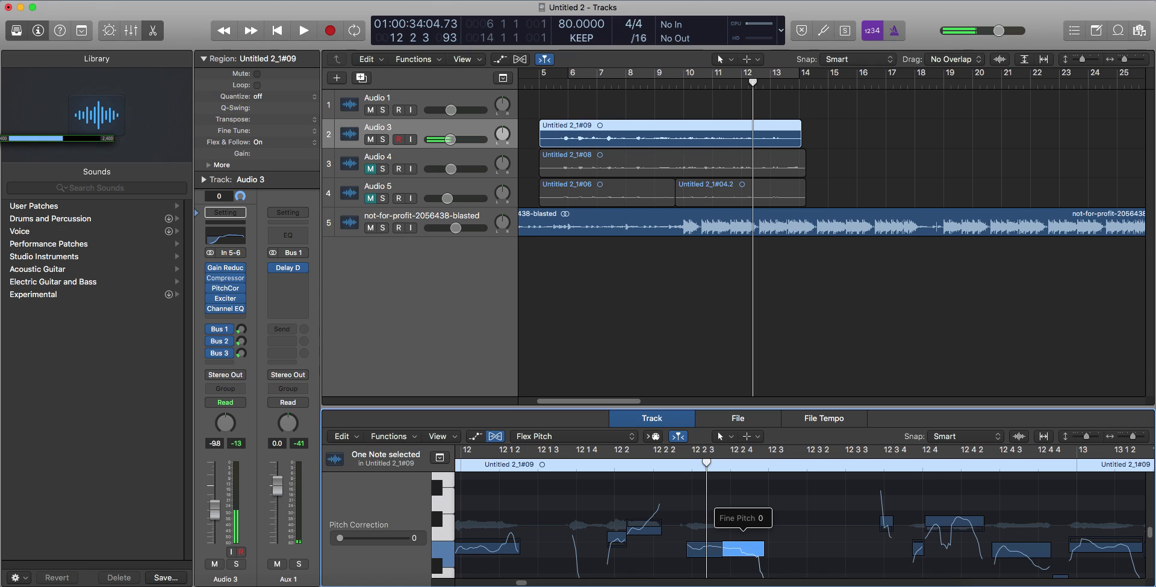
{"action": "key", "text": "space"}
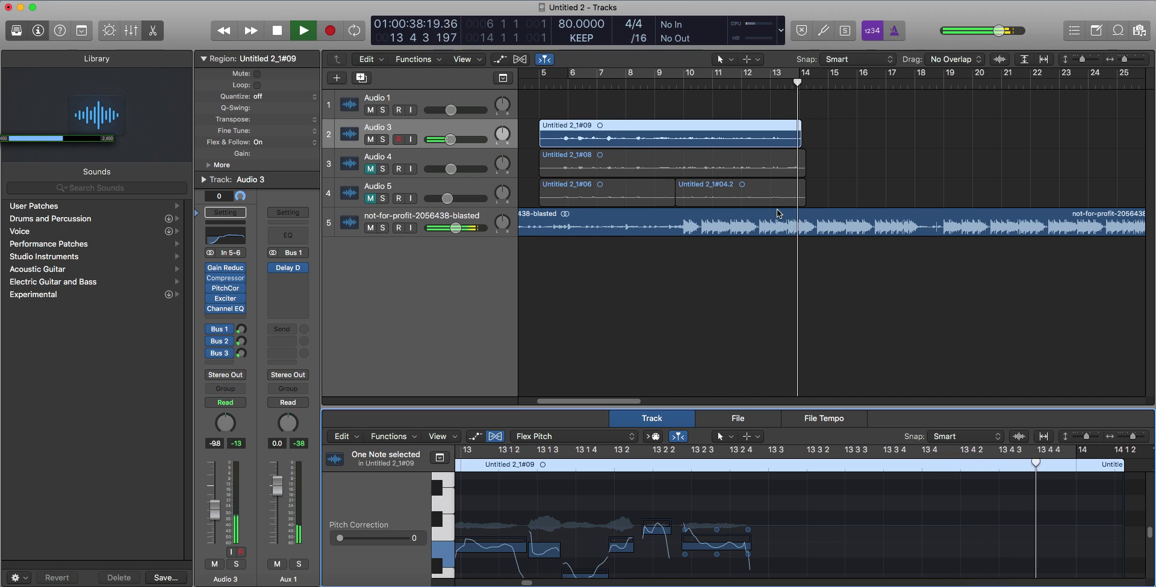
Step: Replay the corrected Audio 3 vocal with the backing track from bar 5 to check the pitch edits through bar 14
{"action": "key", "text": "space"}
{"action": "left_click", "coordinate": [542, 84]}
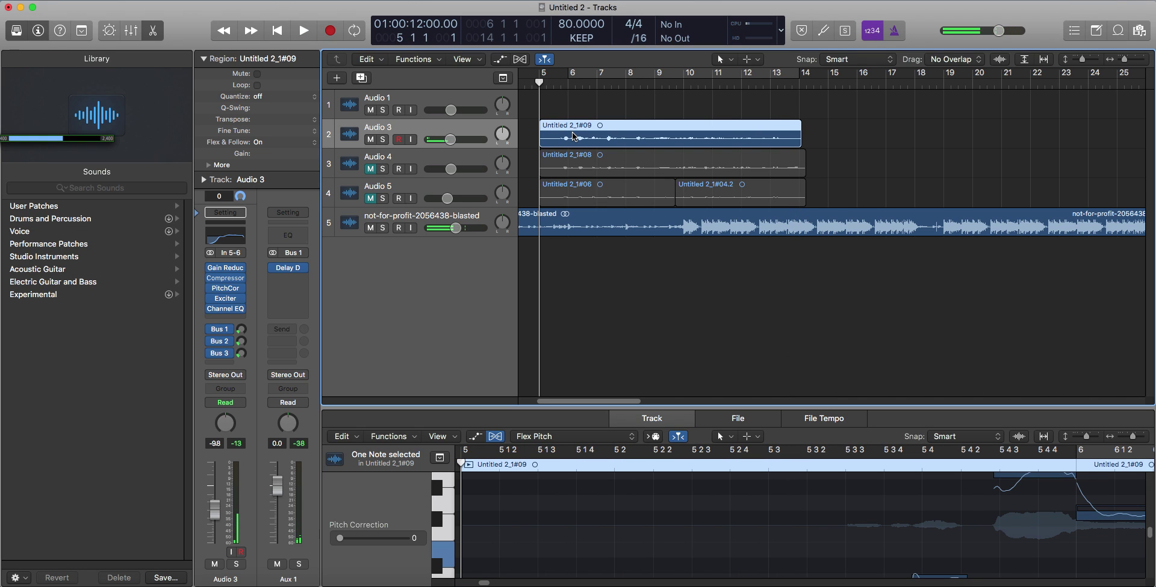
{"action": "key", "text": "space"}
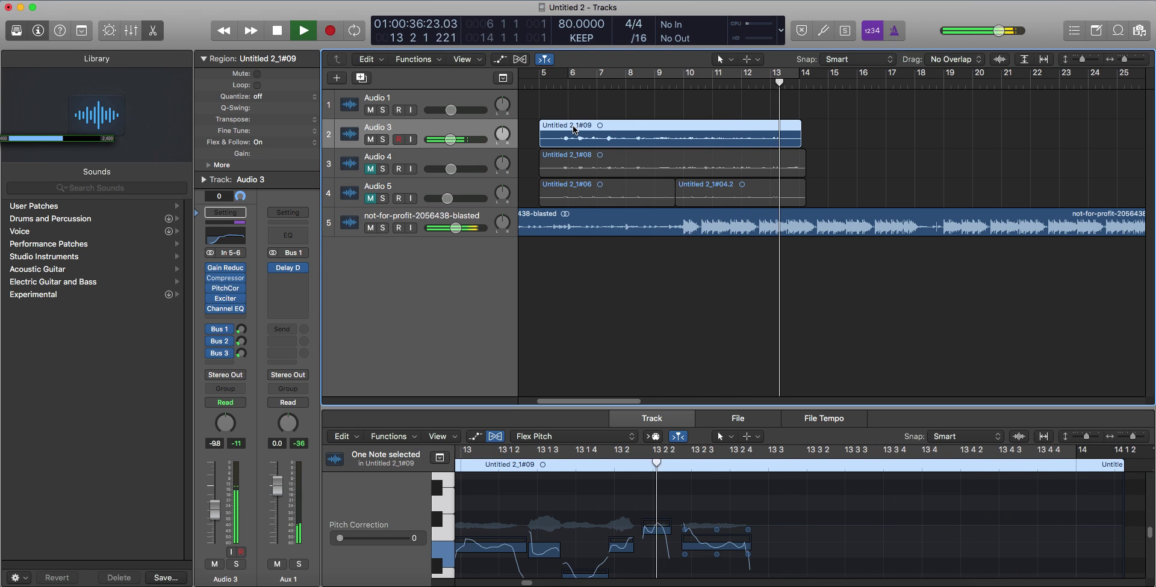
{"action": "key", "text": "space"}
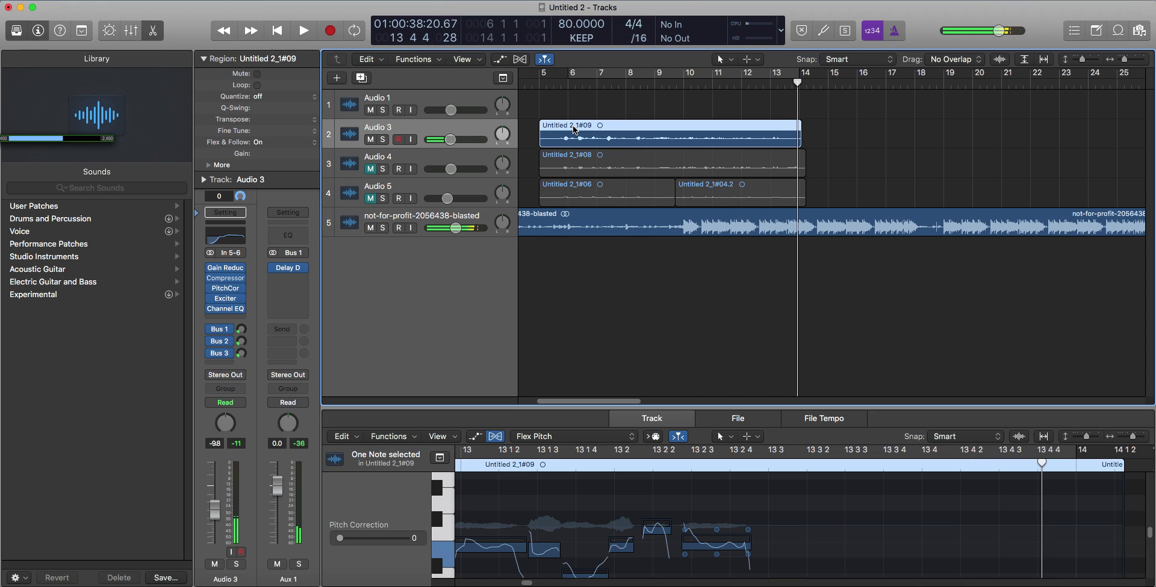
{"action": "left_click", "coordinate": [553, 81]}
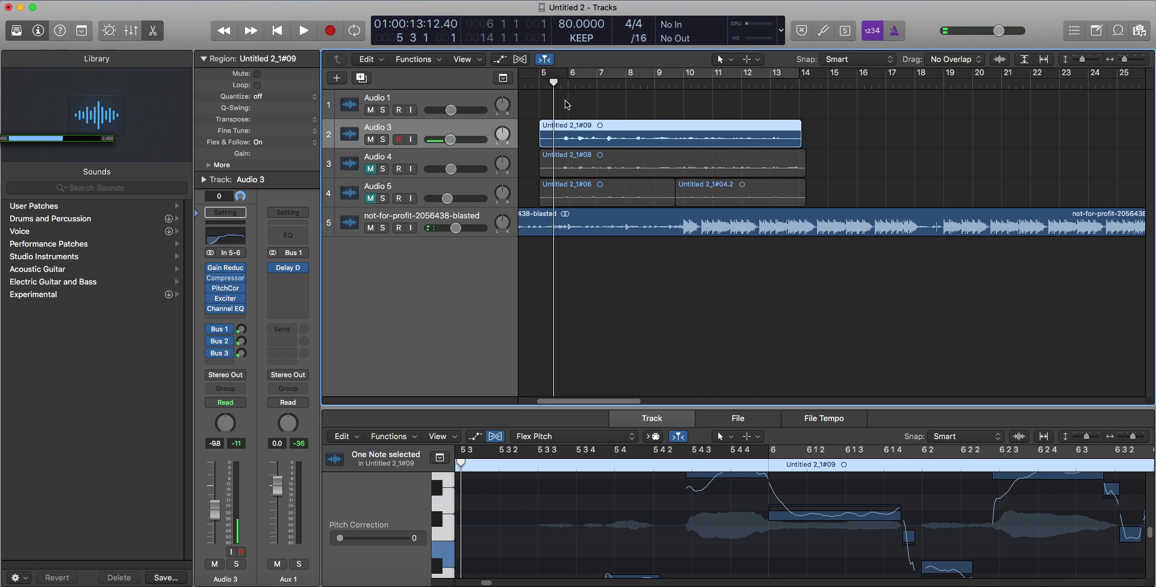
{"action": "key", "text": "space"}
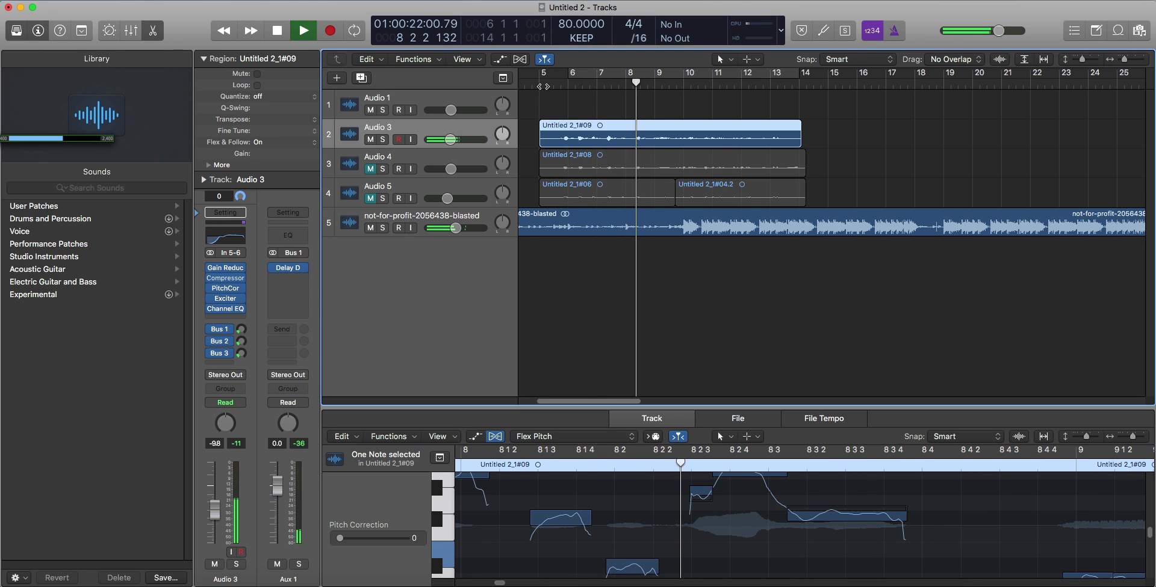
{"action": "key", "text": "XF86AudioRaiseVolume"}
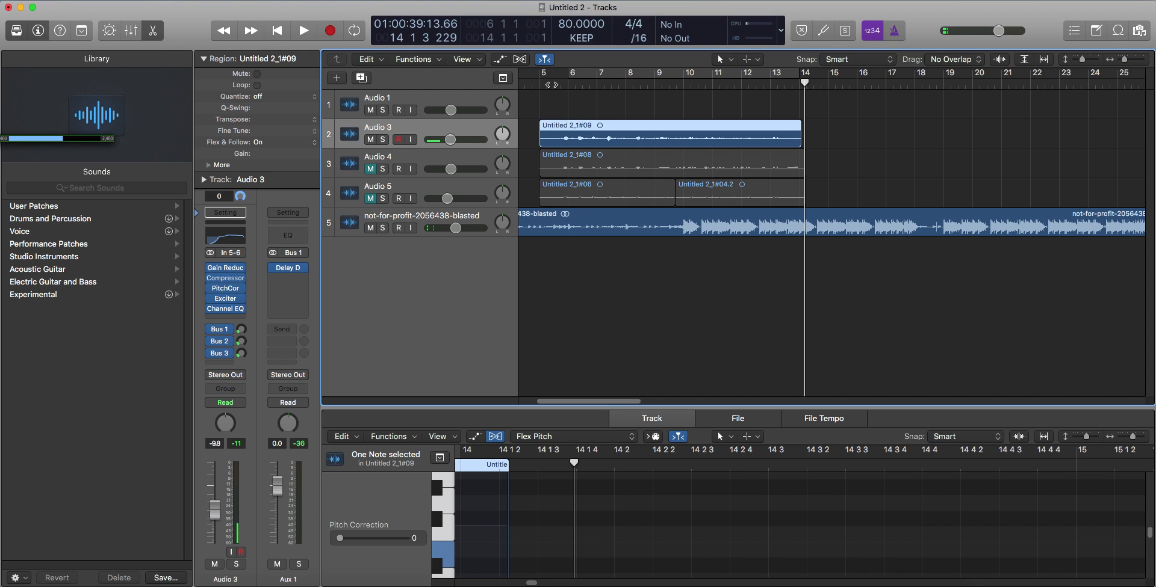
{"action": "left_click", "coordinate": [540, 82]}
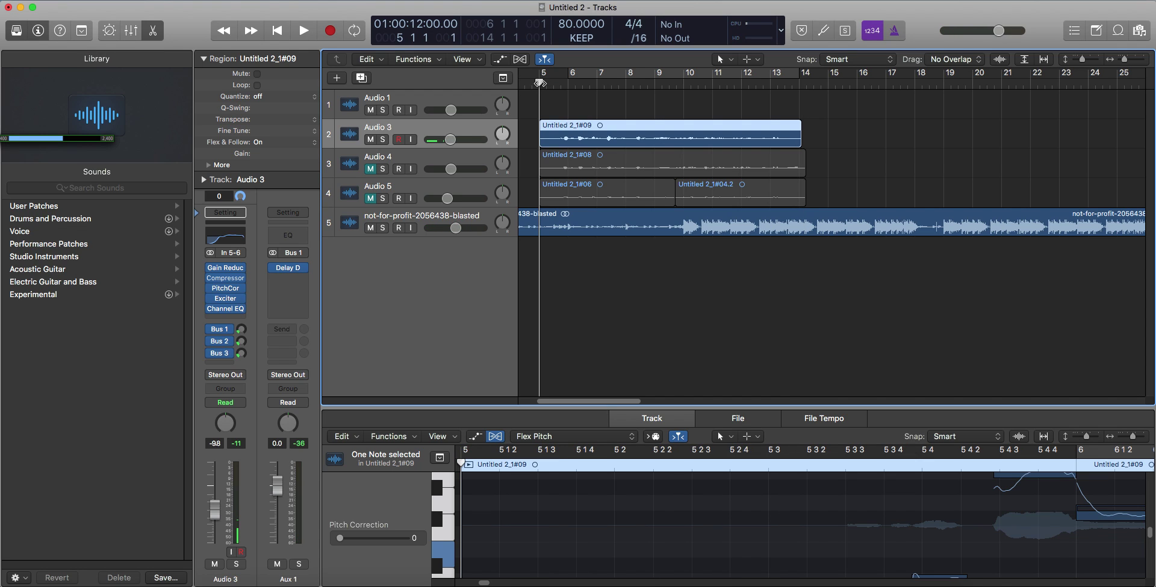
{"action": "key", "text": "space"}
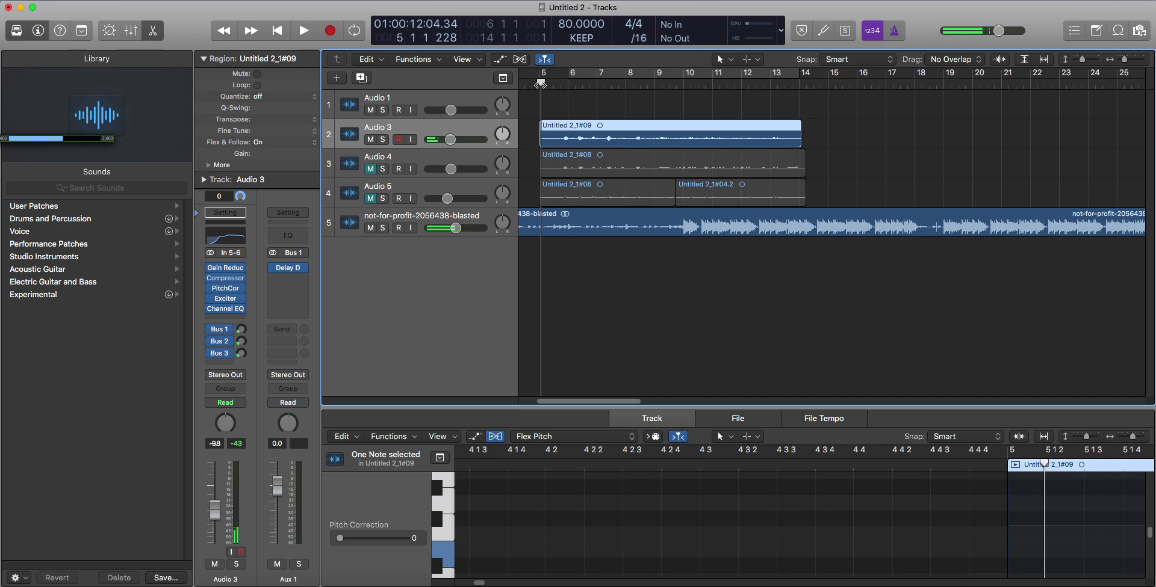
Step: Unmute the Audio 4 track
{"action": "left_click", "coordinate": [576, 76]}
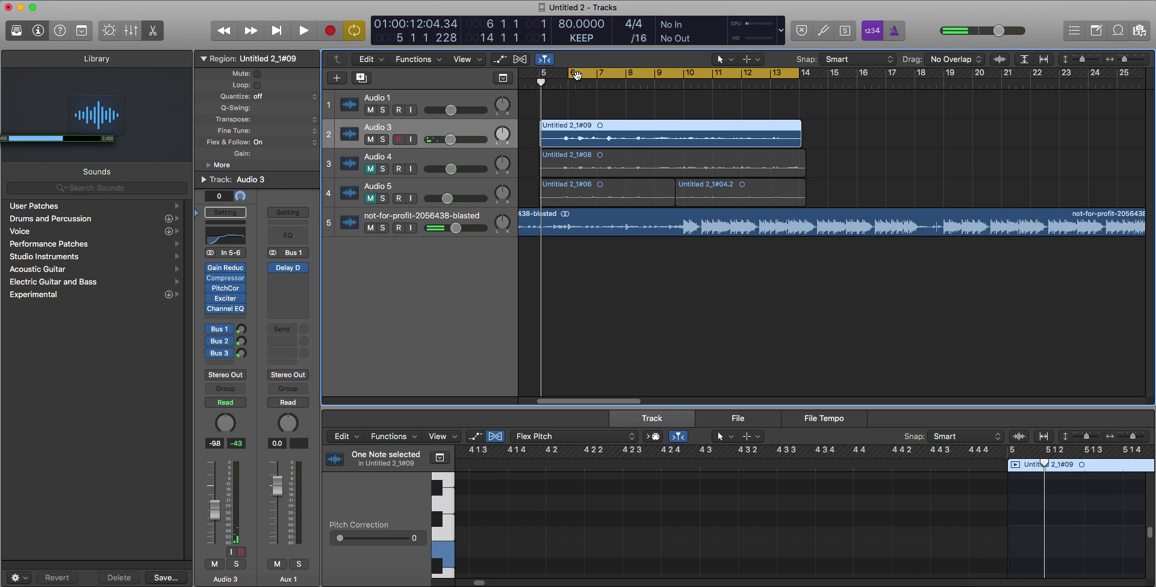
{"action": "left_click", "coordinate": [389, 158]}
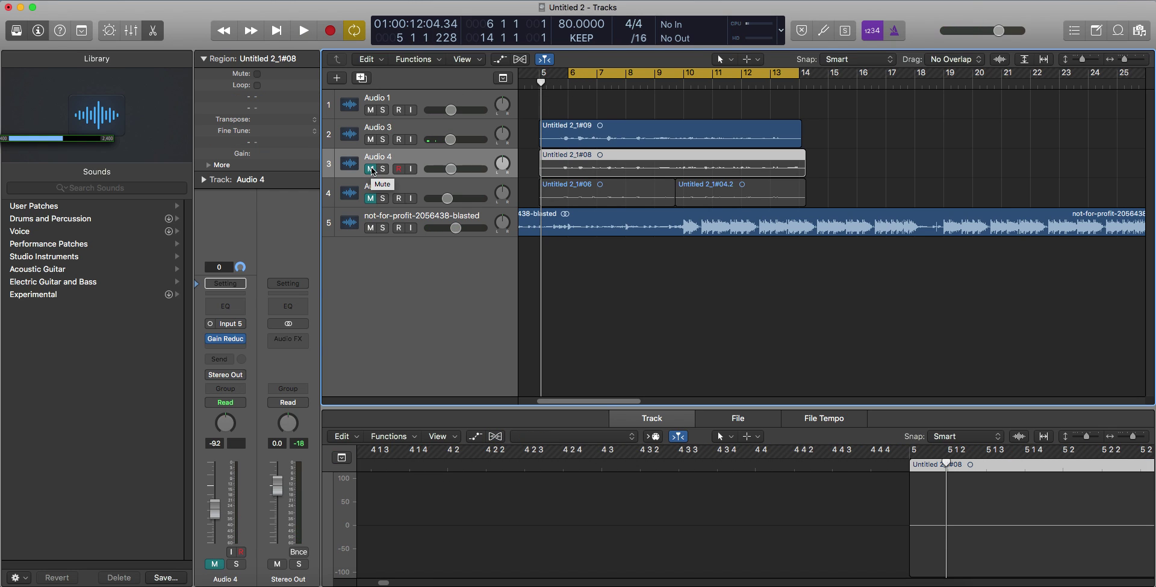
{"action": "left_click", "coordinate": [371, 169]}
Step: Duplicate Audio 3 with its settings, move region Untitled 2_1#08 onto the new track, mute Audio 3, and turn cycle mode off
{"action": "left_click", "coordinate": [417, 125]}
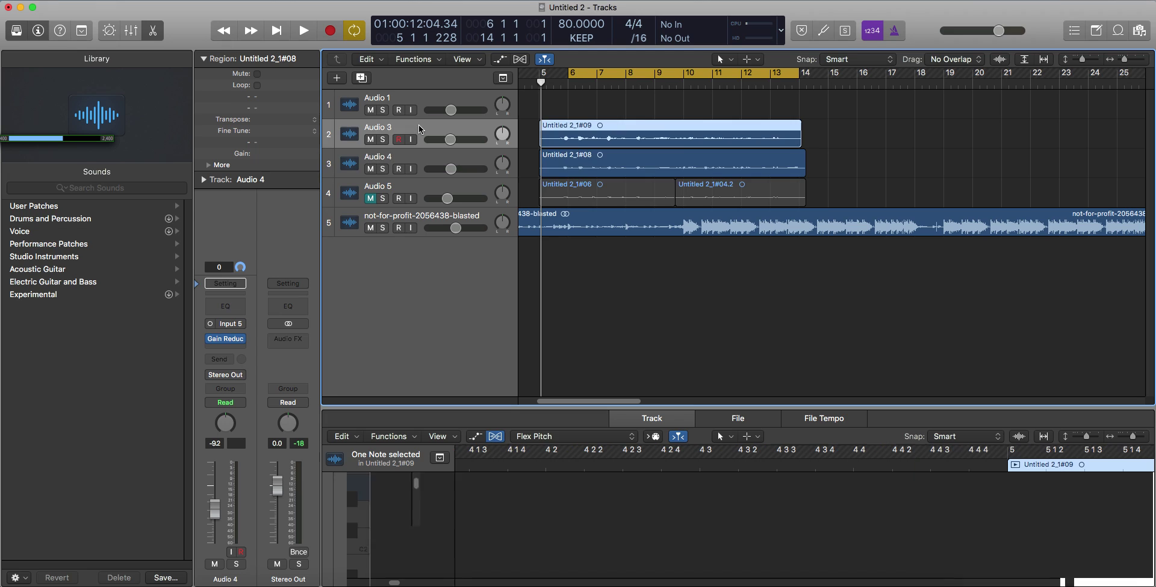
{"action": "key", "text": "super+d"}
{"action": "left_click_drag", "start_coordinate": [569, 197], "coordinate": [564, 163]}
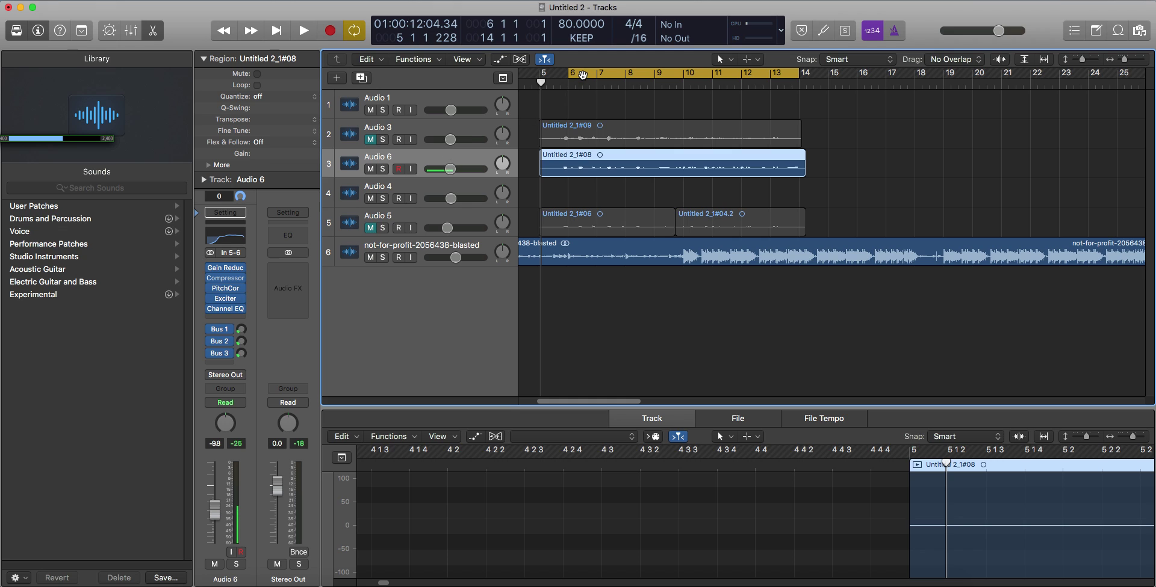
{"action": "left_click", "coordinate": [583, 75]}
Step: Play Untitled 2_1#08 from bar 5 and enable Flex on its track in Flex Pitch mode
{"action": "left_click", "coordinate": [545, 84]}
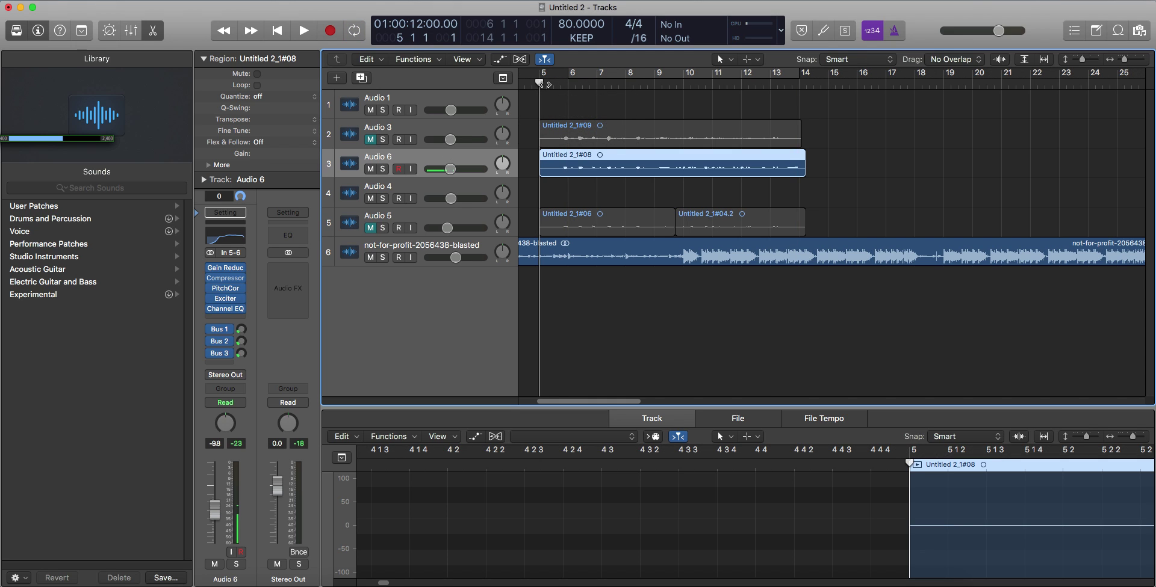
{"action": "key", "text": "space"}
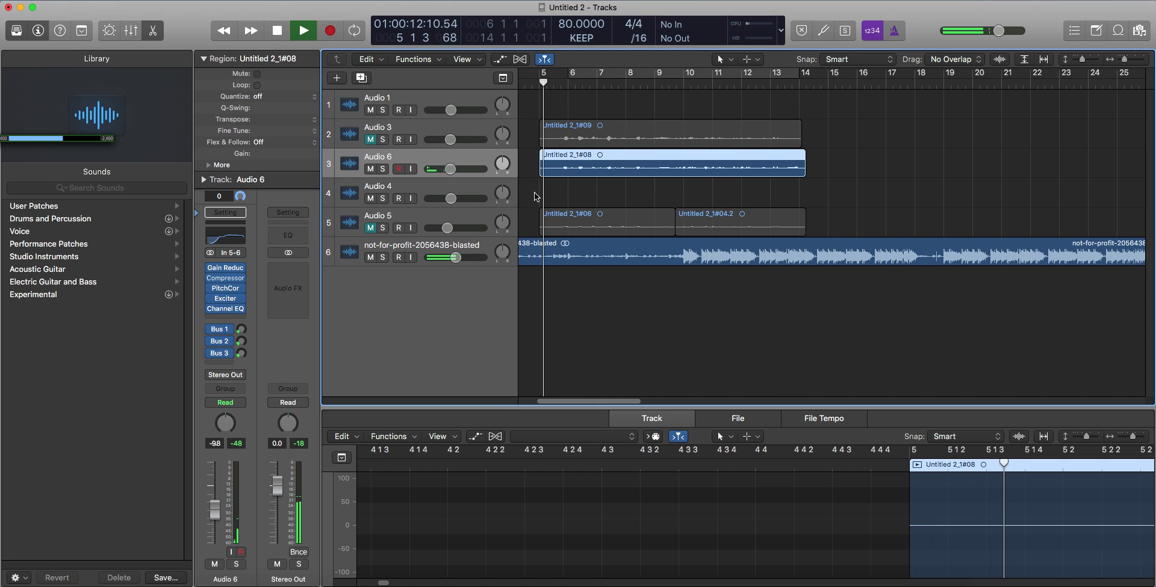
{"action": "left_click", "coordinate": [498, 437]}
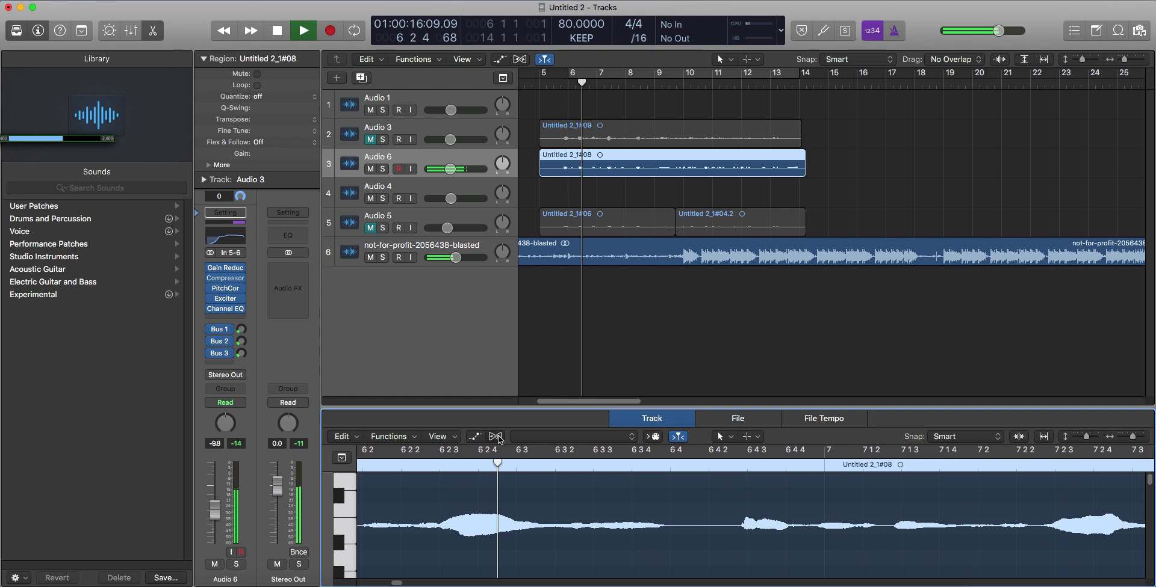
{"action": "left_click", "coordinate": [534, 438]}
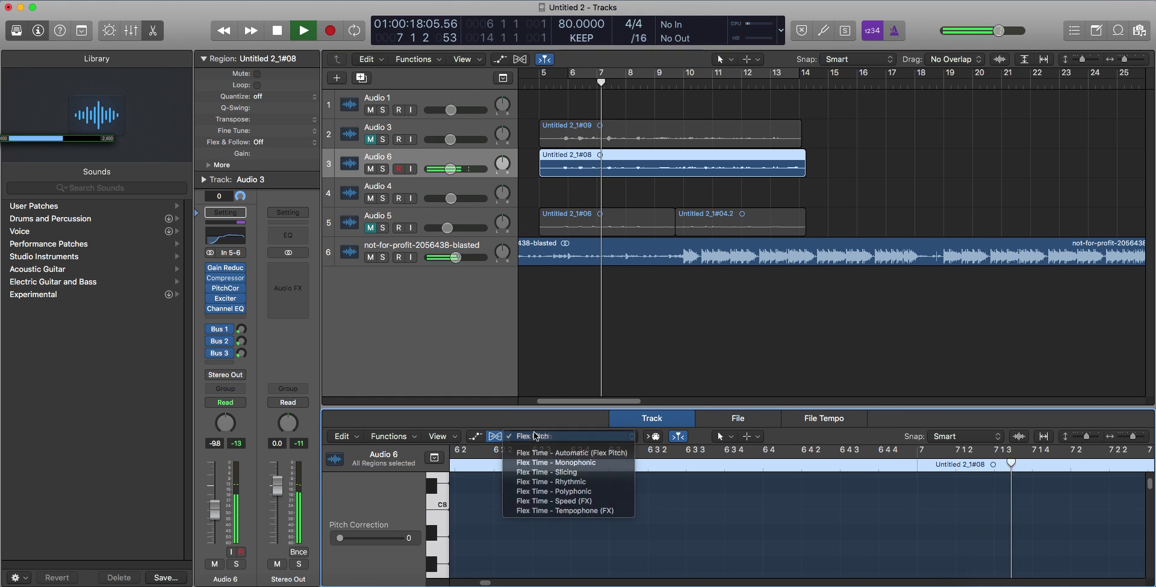
{"action": "left_click", "coordinate": [534, 437]}
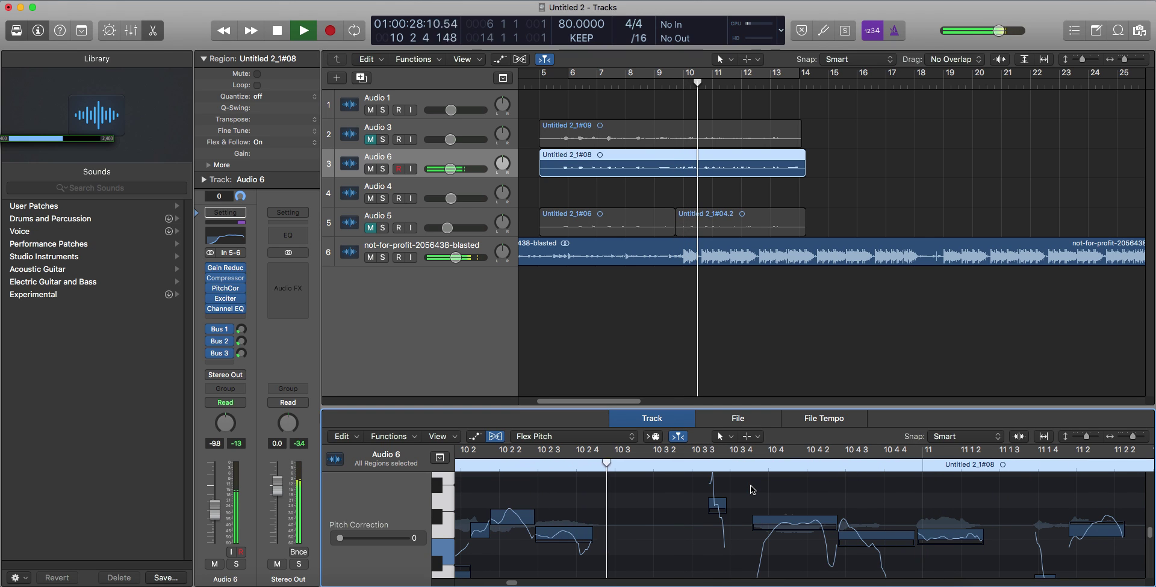
Step: Fine-tune the pitch of the note at 10 2 3 in Untitled 2_1#08 and replay it from 10 2
{"action": "key", "text": "space"}
{"action": "left_click", "coordinate": [498, 455]}
{"action": "key", "text": "space"}
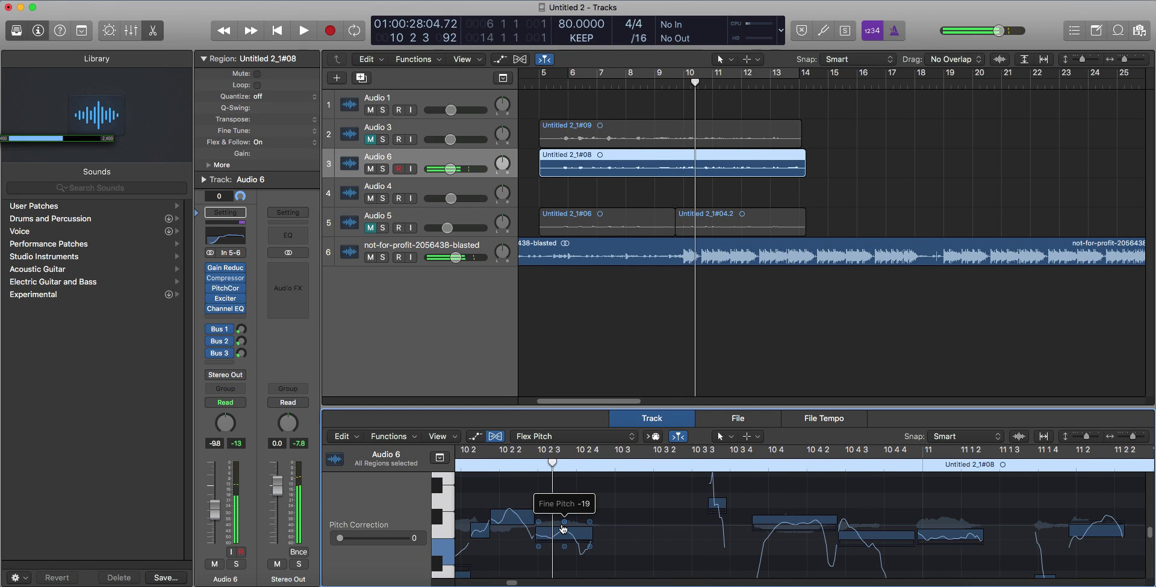
{"action": "left_click_drag", "start_coordinate": [563, 526], "coordinate": [563, 521]}
{"action": "left_click", "coordinate": [463, 453]}
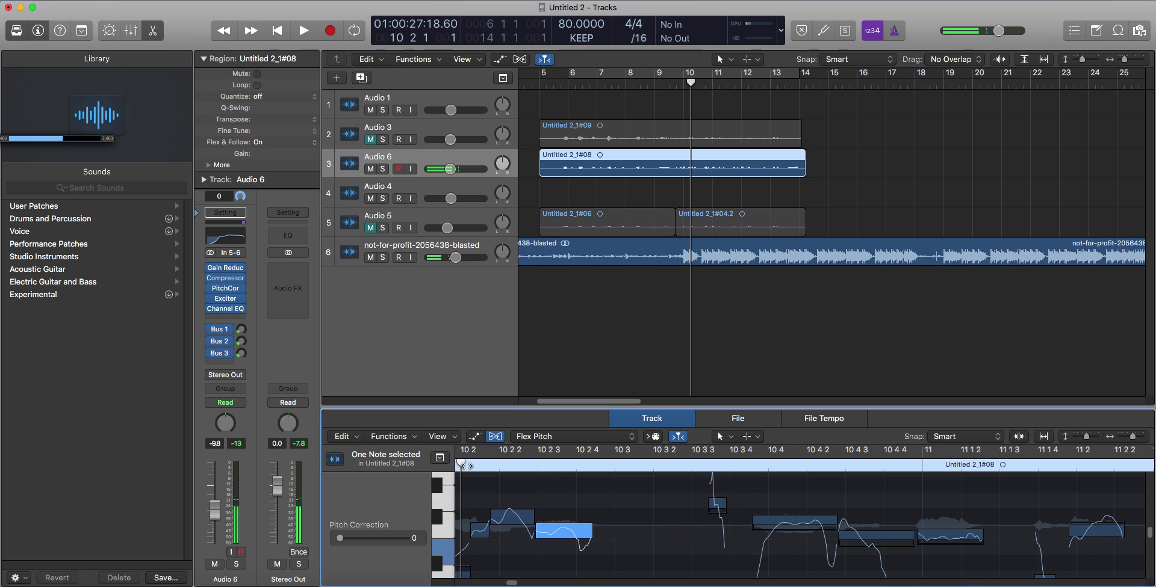
{"action": "key", "text": "space"}
{"action": "key", "text": "space"}
Step: Set the vibrato of the note at 10 2 3 to 50% and replay the phrase
{"action": "left_click_drag", "start_coordinate": [563, 537], "coordinate": [563, 561]}
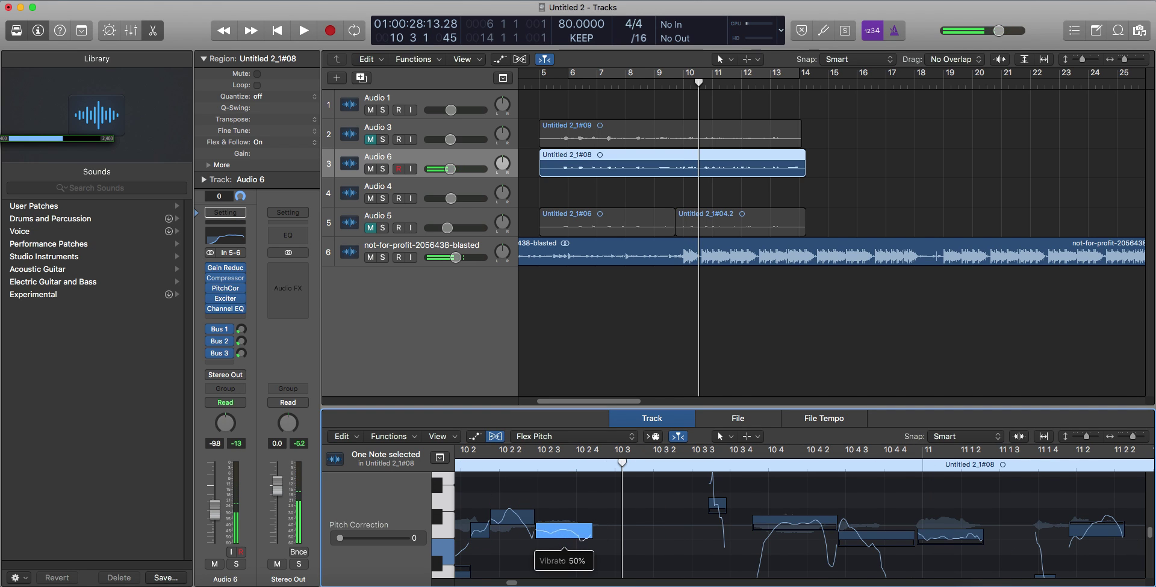
{"action": "left_click", "coordinate": [462, 452]}
{"action": "key", "text": "space"}
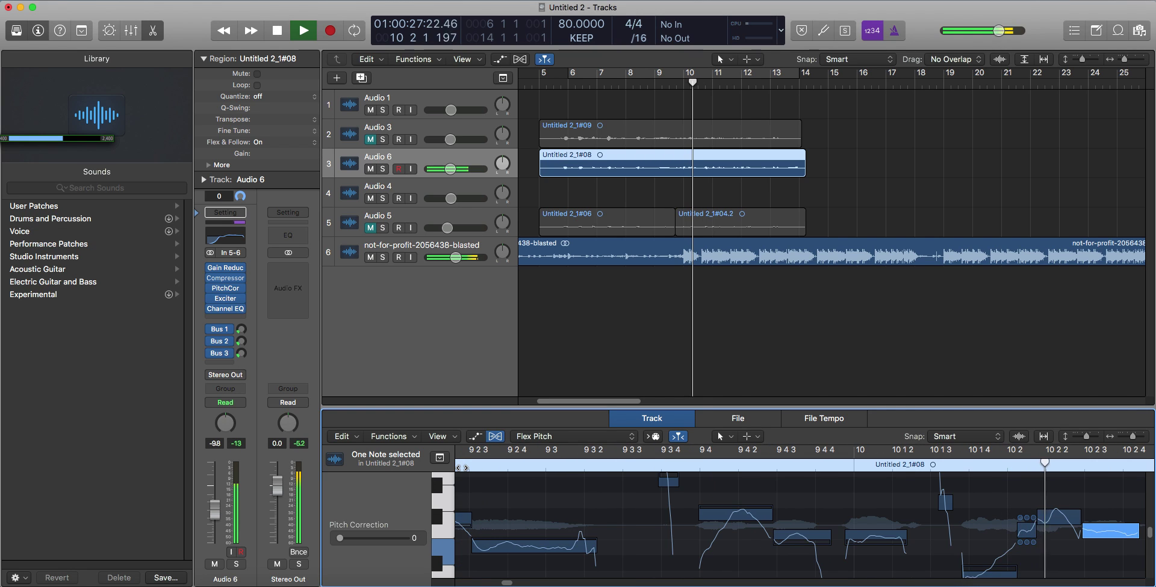
Step: Lower the note at 10 2 3 by one semitone and play the vocal on from there into bar 12
{"action": "left_click_drag", "start_coordinate": [565, 534], "coordinate": [566, 550]}
{"action": "left_click", "coordinate": [463, 453]}
{"action": "key", "text": "space"}
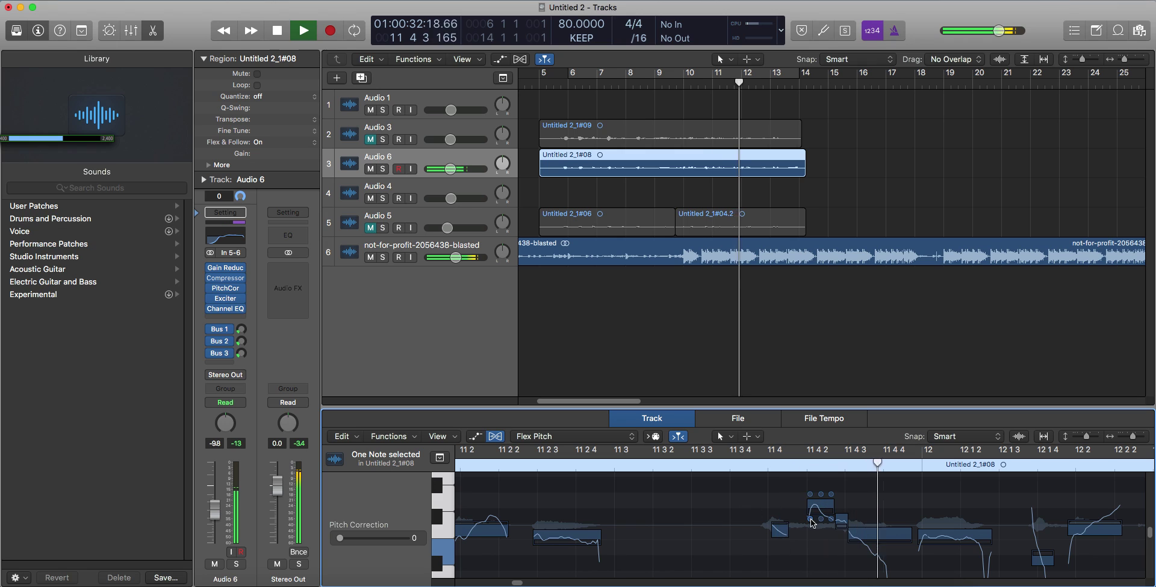
{"action": "key", "text": "space"}
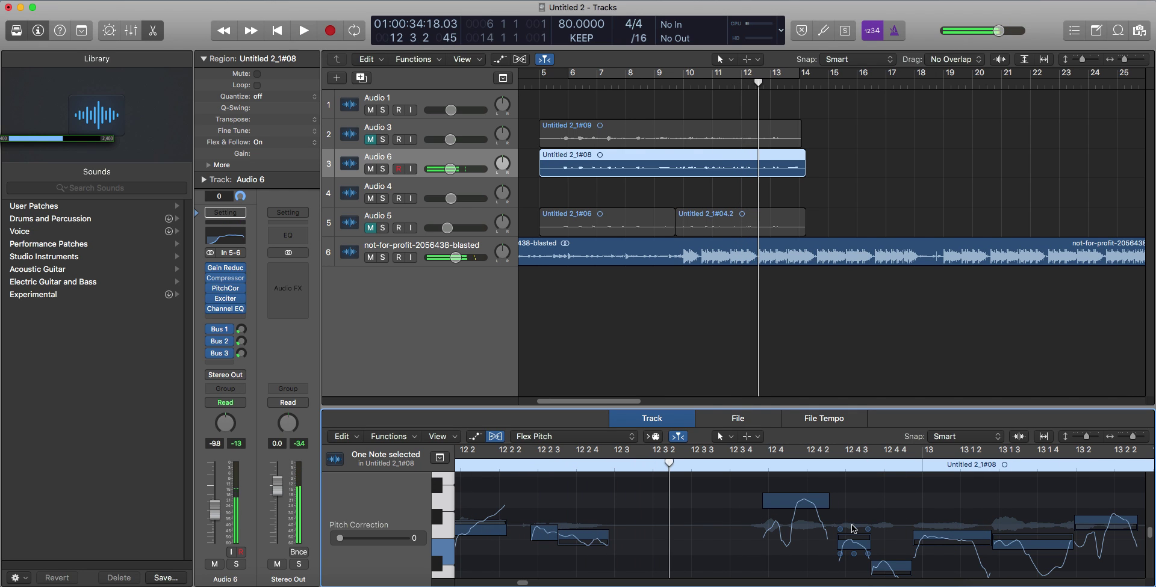
Step: Set the fine pitch of the note at 12 2 to 4 and replay the phrase
{"action": "left_click_drag", "start_coordinate": [523, 584], "coordinate": [520, 585]}
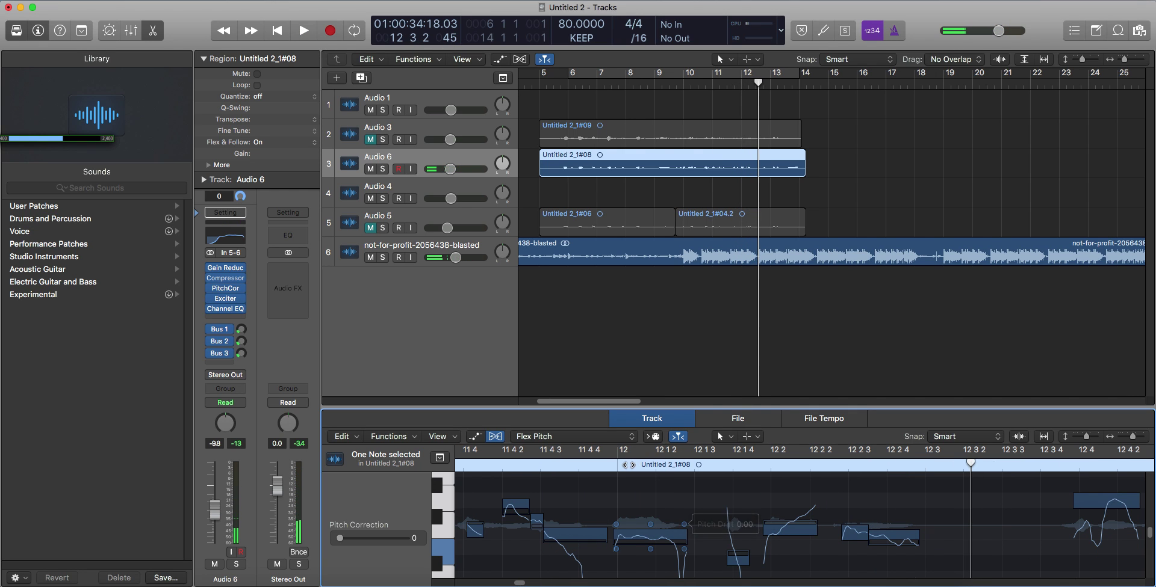
{"action": "key", "text": "space"}
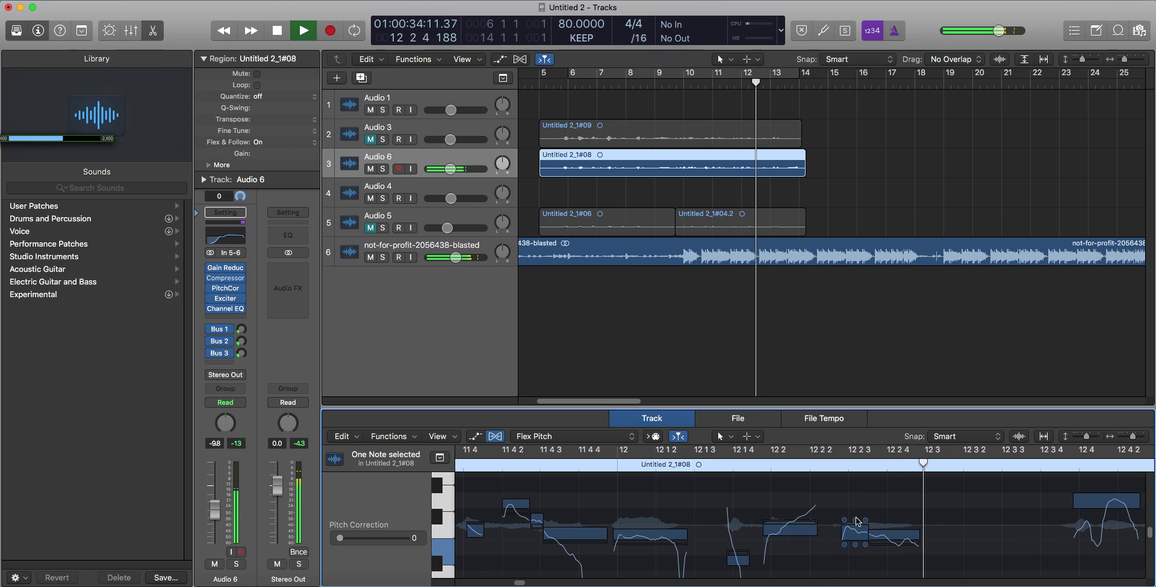
{"action": "key", "text": "space"}
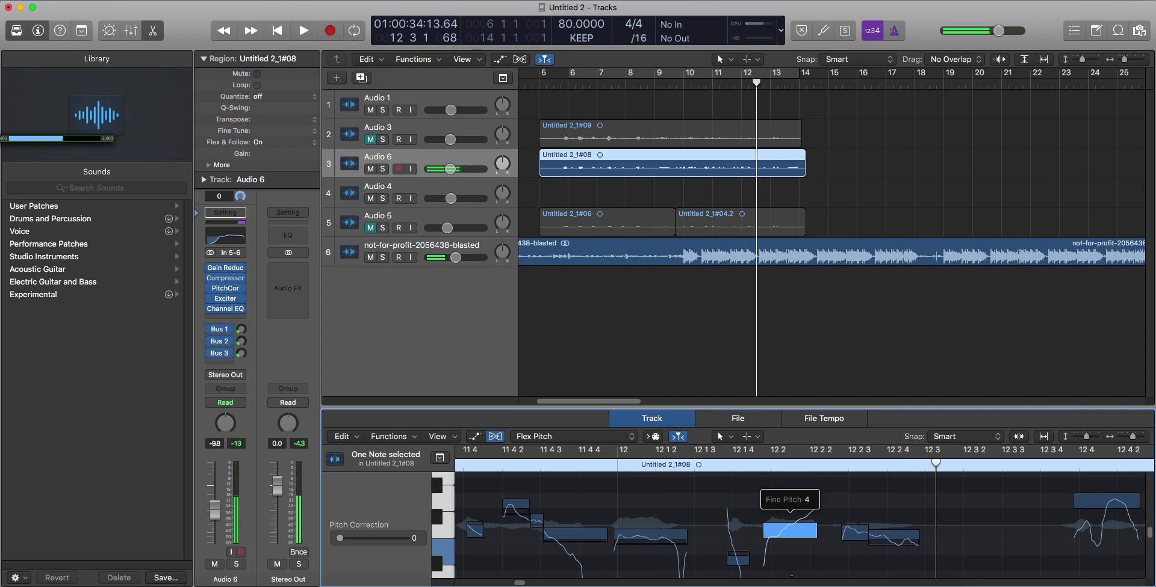
{"action": "key", "text": "space"}
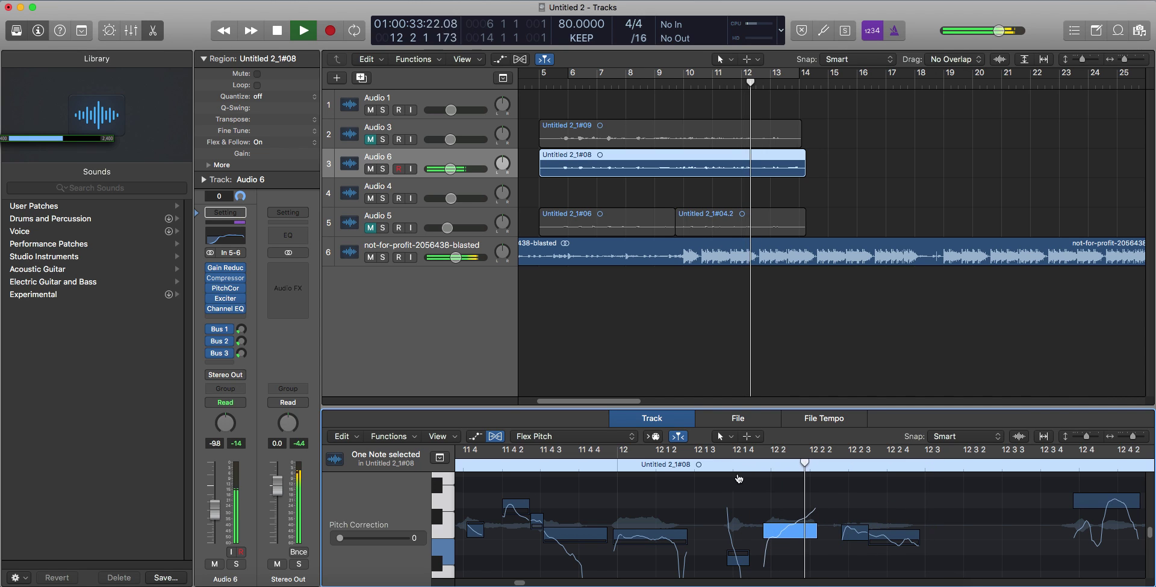
Step: Fine-tune the two adjoining notes around 12 2 3, setting the first to a fine pitch of -4, and replay them
{"action": "key", "text": "space"}
{"action": "left_click", "coordinate": [894, 532]}
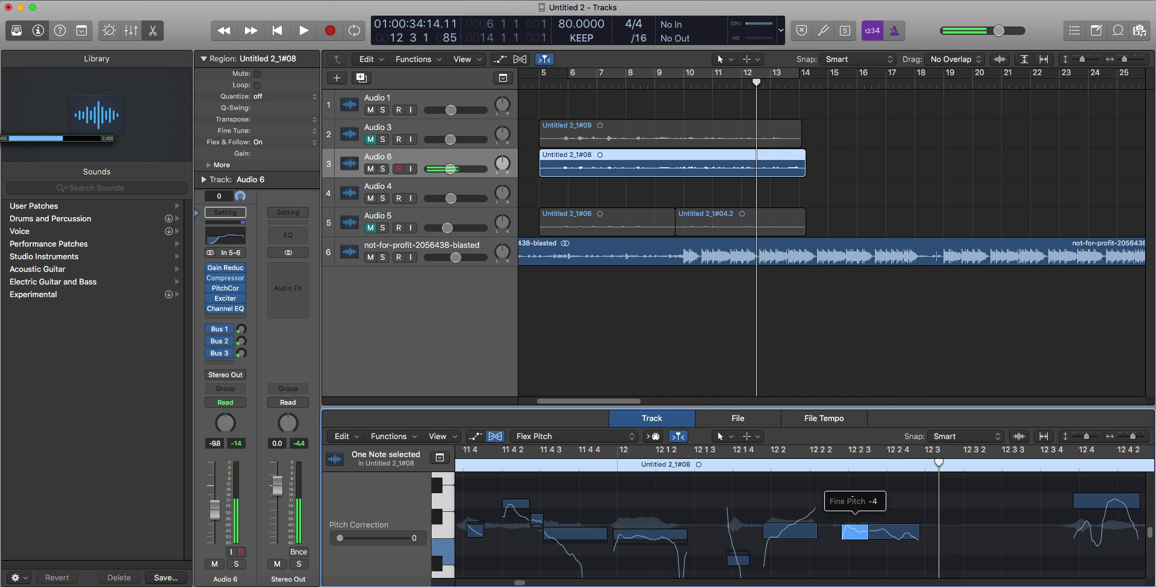
{"action": "key", "text": "space"}
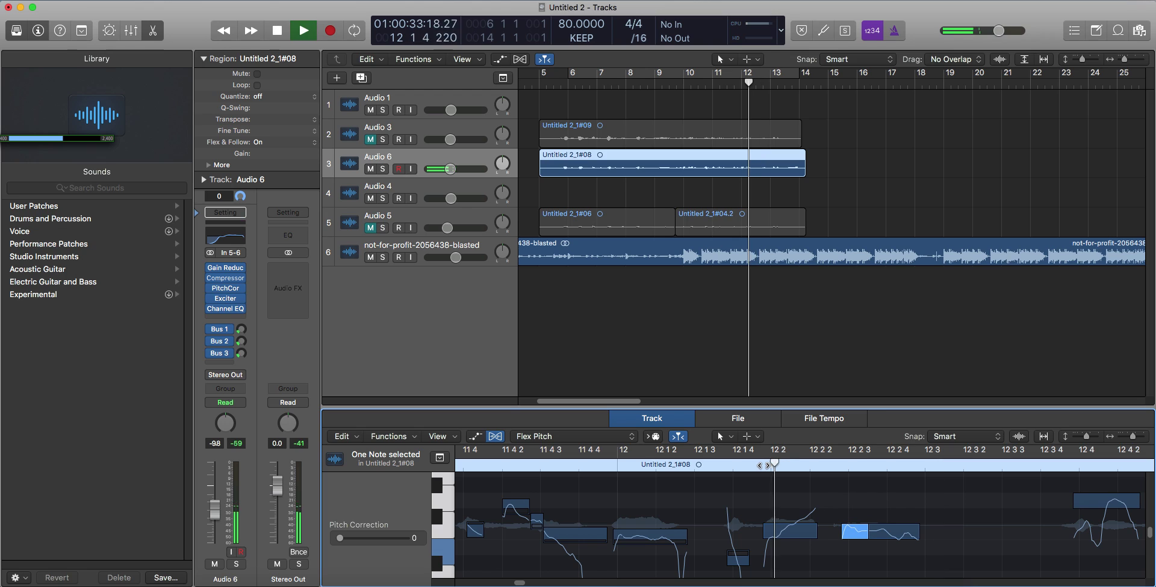
{"action": "key", "text": "space"}
Step: Select both adjoining notes around 12 2 3, set their vibrato to 22%, and replay from 12 2
{"action": "left_click", "coordinate": [892, 532], "text": "shift"}
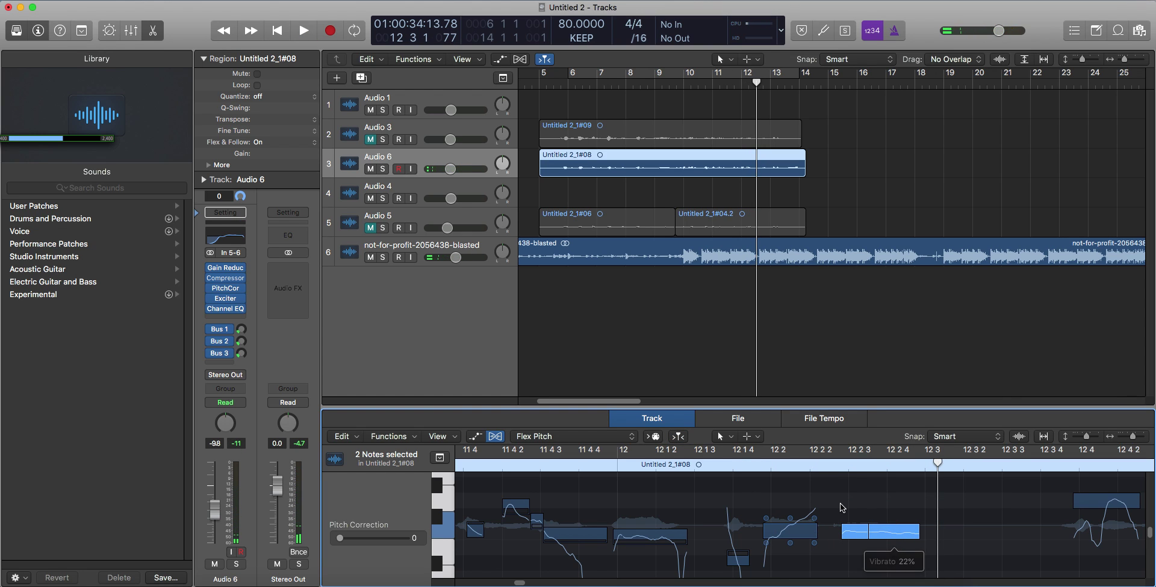
{"action": "left_click", "coordinate": [771, 474]}
{"action": "key", "text": "space"}
{"action": "key", "text": "space"}
Step: Lower the two selected notes around 12 2 3 to E2 and replay the phrase from just before bar 12
{"action": "left_click_drag", "start_coordinate": [844, 488], "coordinate": [897, 548]}
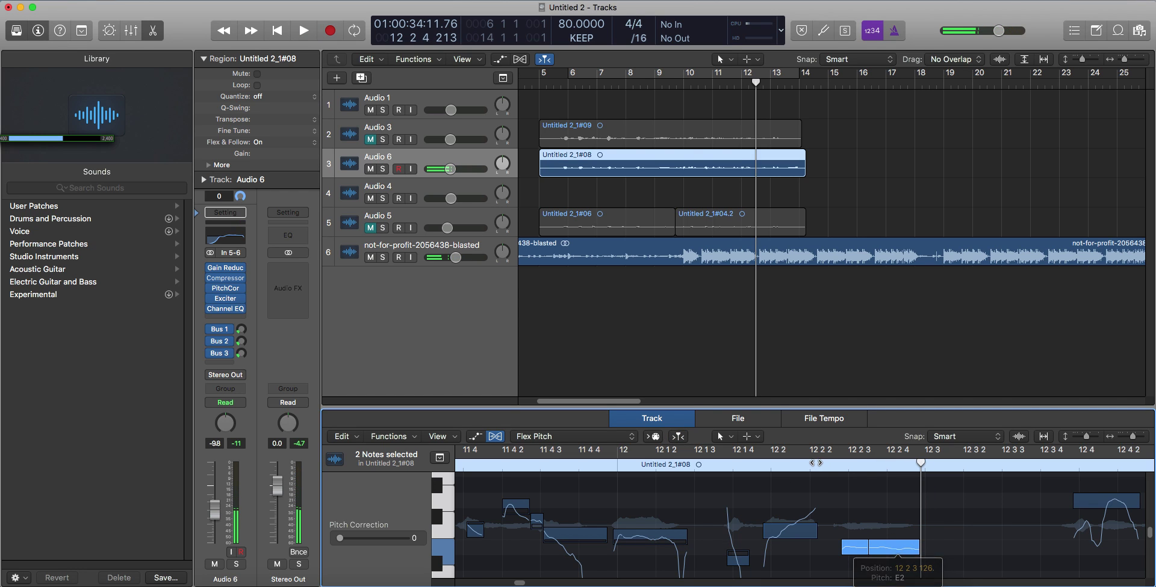
{"action": "key", "text": "space"}
{"action": "left_click", "coordinate": [597, 464]}
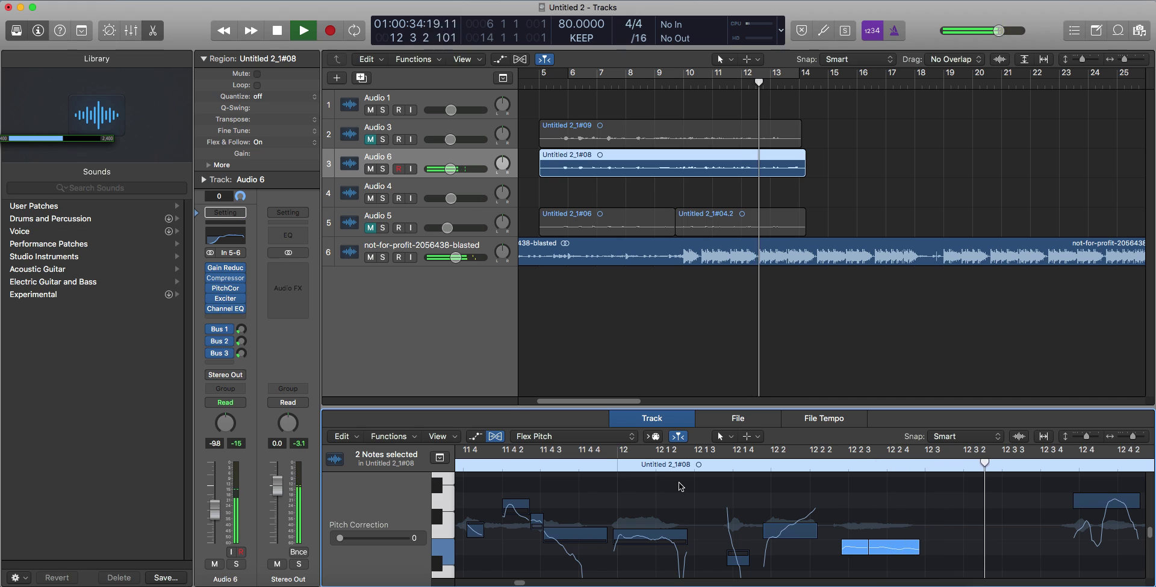
{"action": "key", "text": "space"}
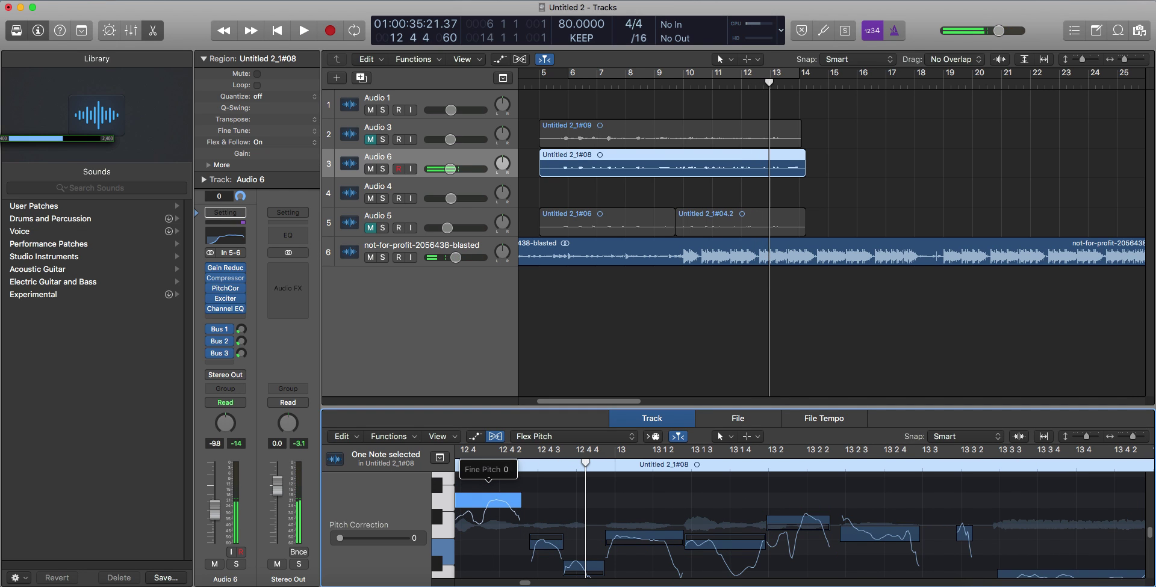
Step: Set the fine pitch of the note at 12 4 to 0 and replay from there into bar 13
{"action": "left_click", "coordinate": [462, 461]}
{"action": "key", "text": "space"}
{"action": "key", "text": "space"}
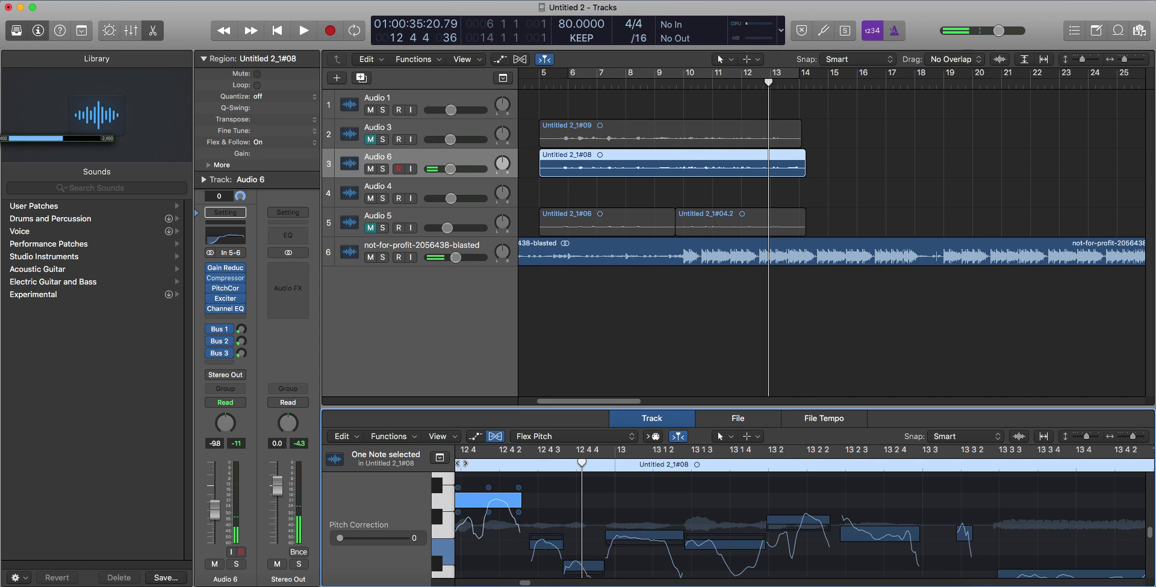
{"action": "key", "text": "space"}
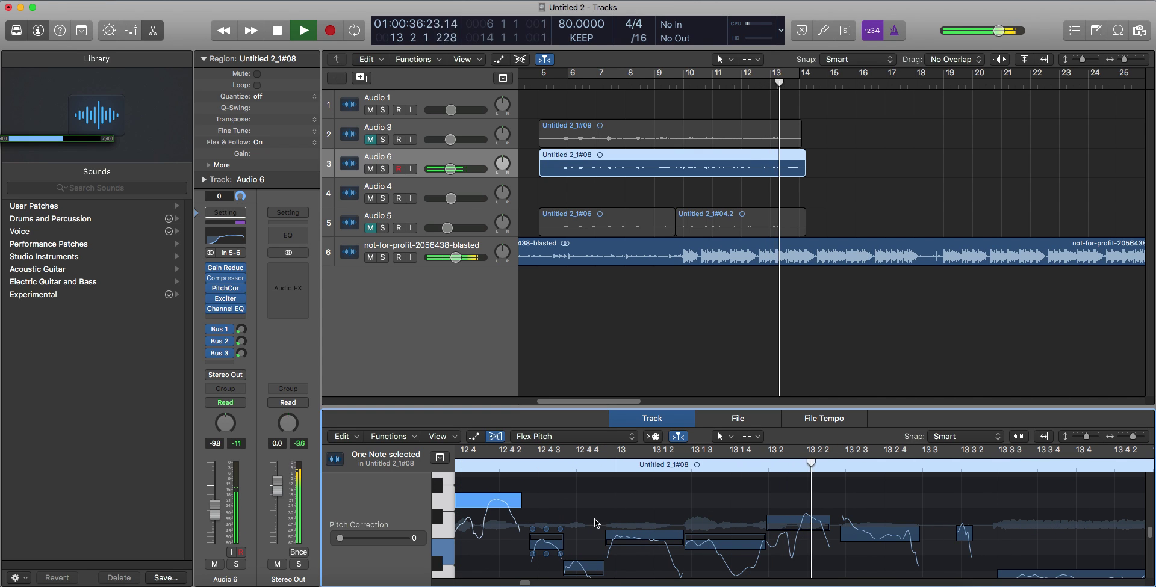
{"action": "key", "text": "space"}
Step: Set the fine pitch of the note at 13 2 3 to 0, lower it one semitone, and replay from 13 2
{"action": "left_click", "coordinate": [880, 523]}
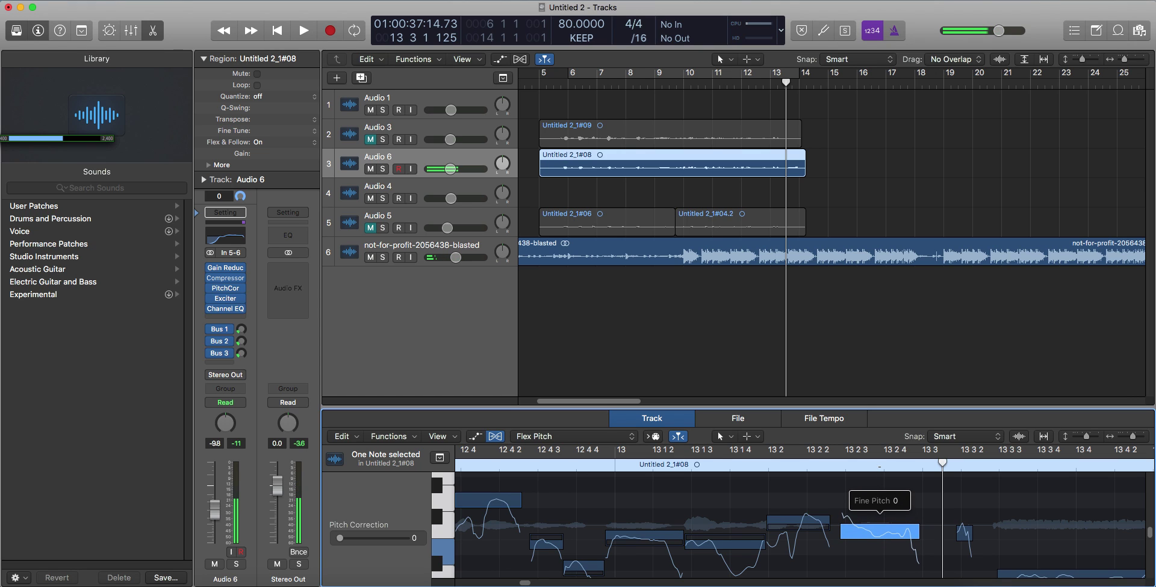
{"action": "left_click_drag", "start_coordinate": [885, 532], "coordinate": [886, 551]}
{"action": "left_click", "coordinate": [772, 467]}
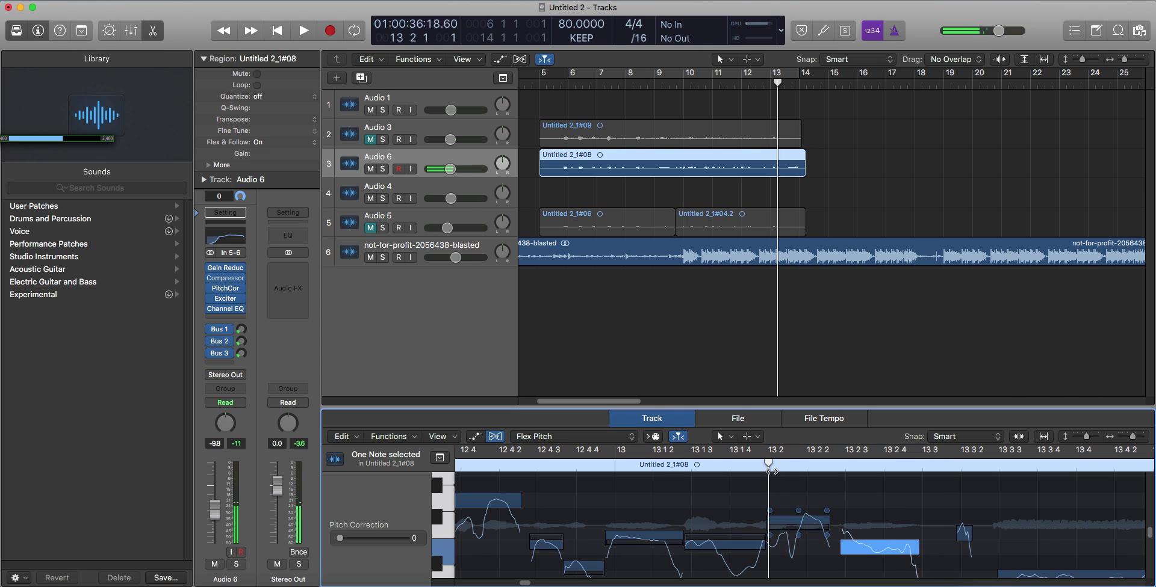
{"action": "key", "text": "space"}
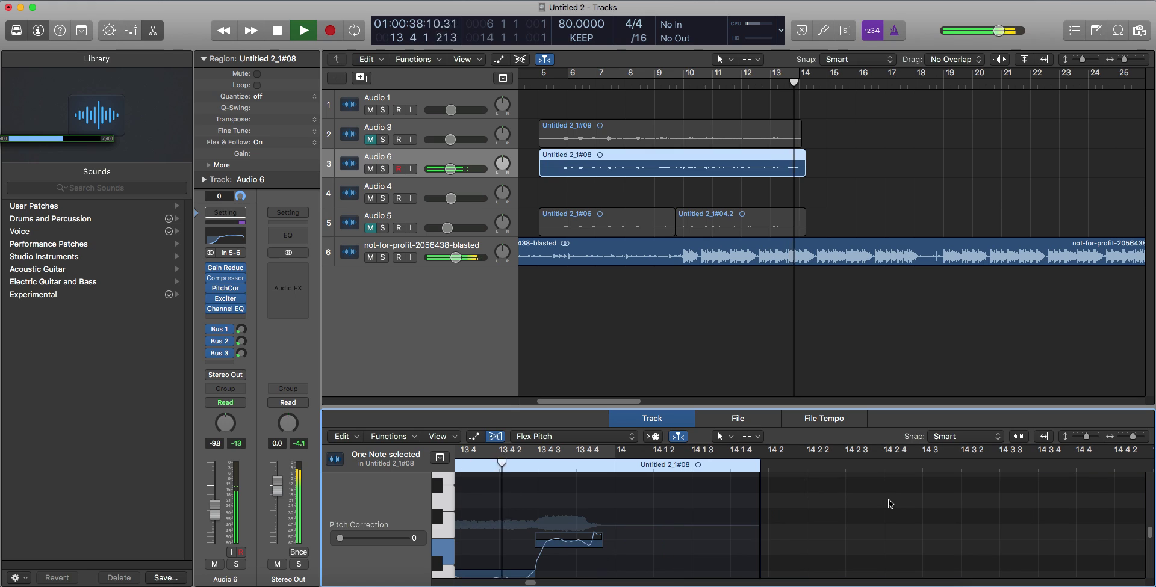
{"action": "key", "text": "space"}
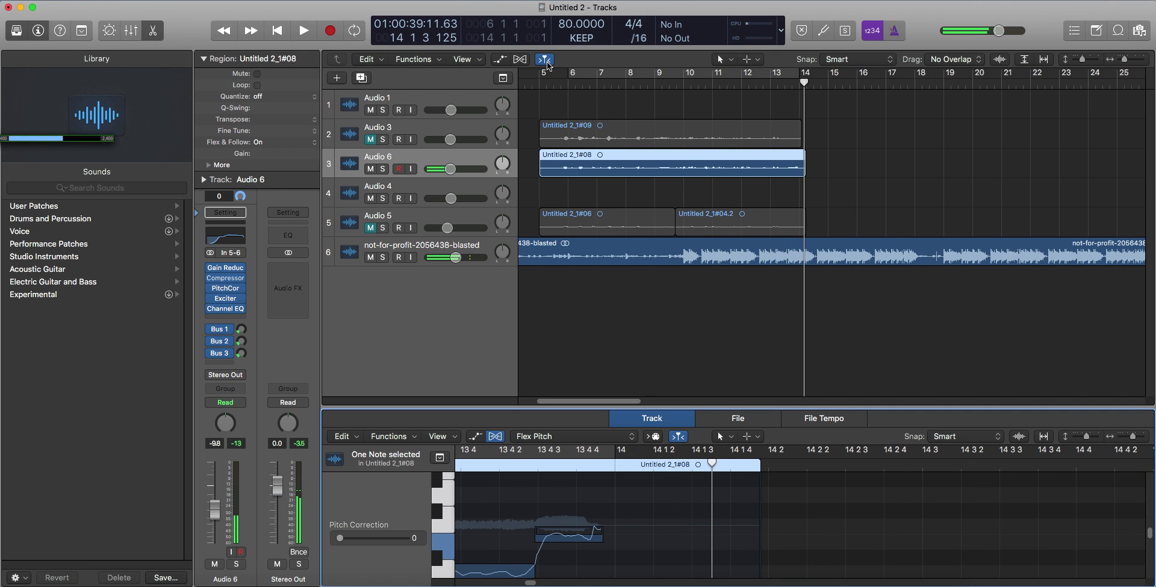
Step: Replay the corrected Untitled 2_1#08 vocal with the backing track from bar 5, with cycle mode off
{"action": "left_click", "coordinate": [558, 83]}
{"action": "key", "text": "space"}
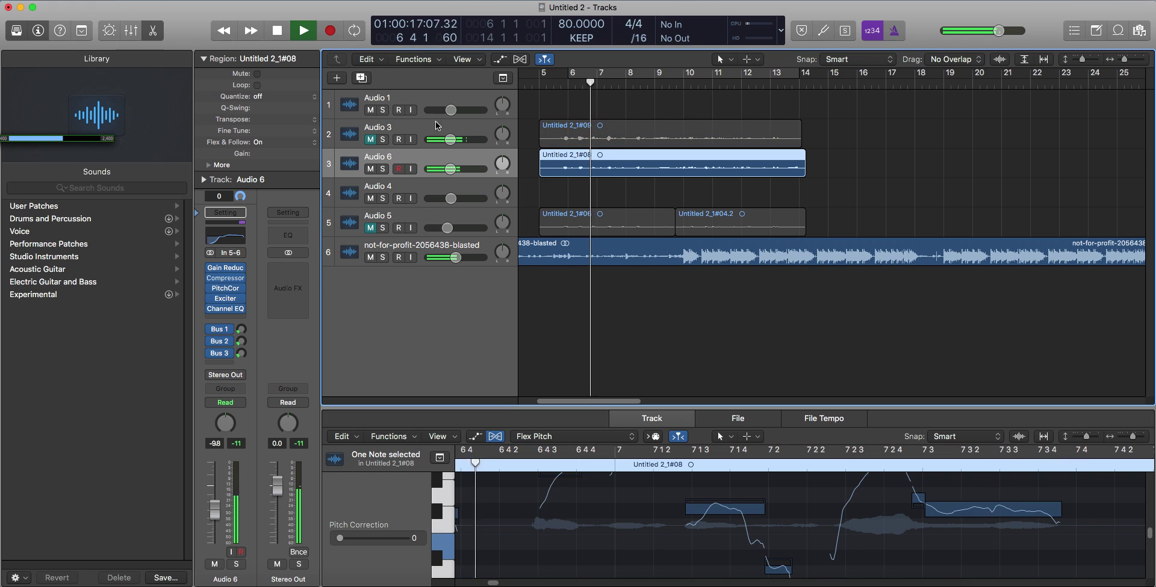
{"action": "left_click", "coordinate": [605, 68]}
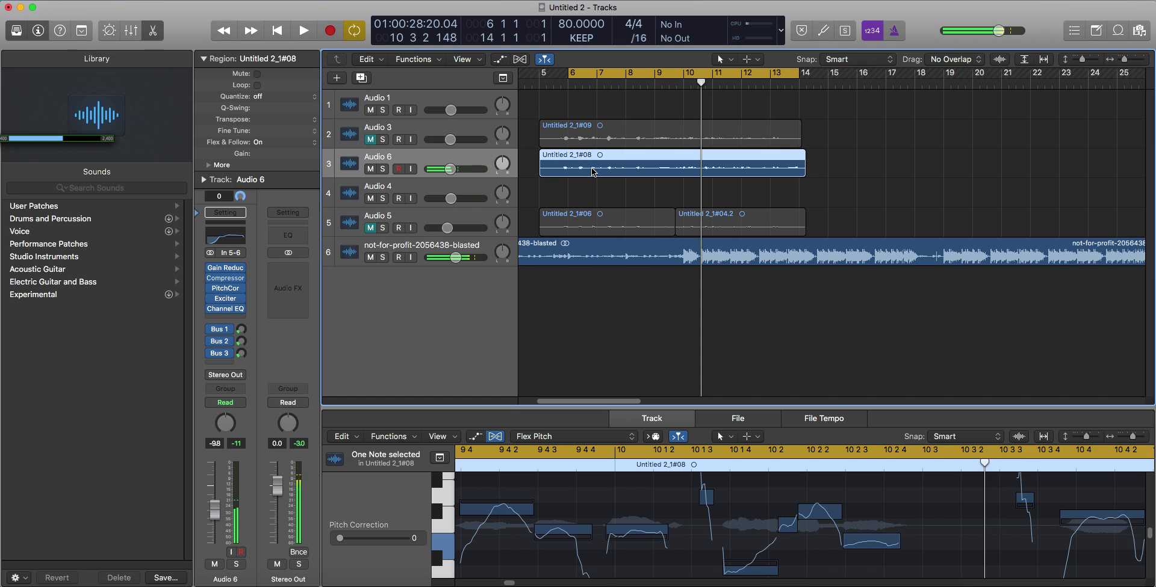
{"action": "left_click", "coordinate": [626, 82]}
{"action": "left_click", "coordinate": [555, 81]}
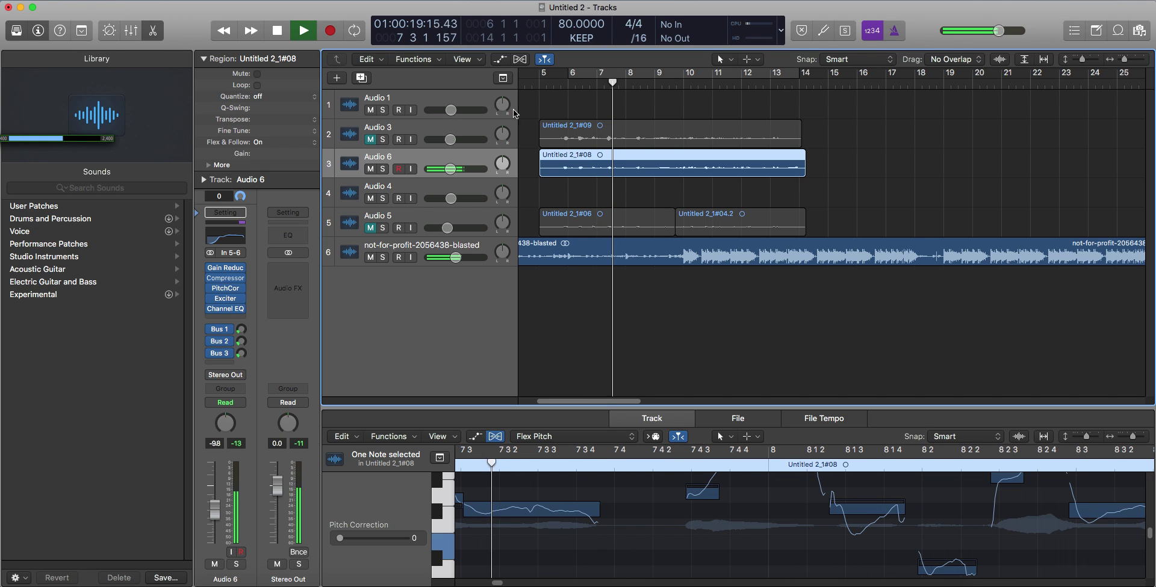
Step: Move the Audio 6 track above Audio 3 and unmute Audio 3
{"action": "left_click_drag", "start_coordinate": [483, 157], "coordinate": [482, 122]}
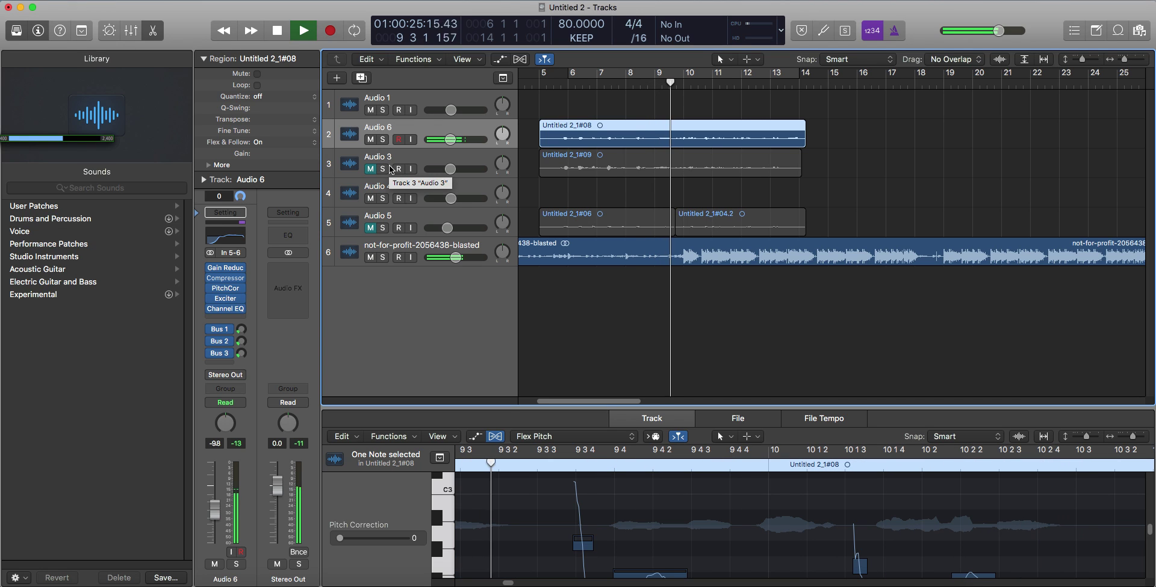
{"action": "left_click", "coordinate": [370, 170]}
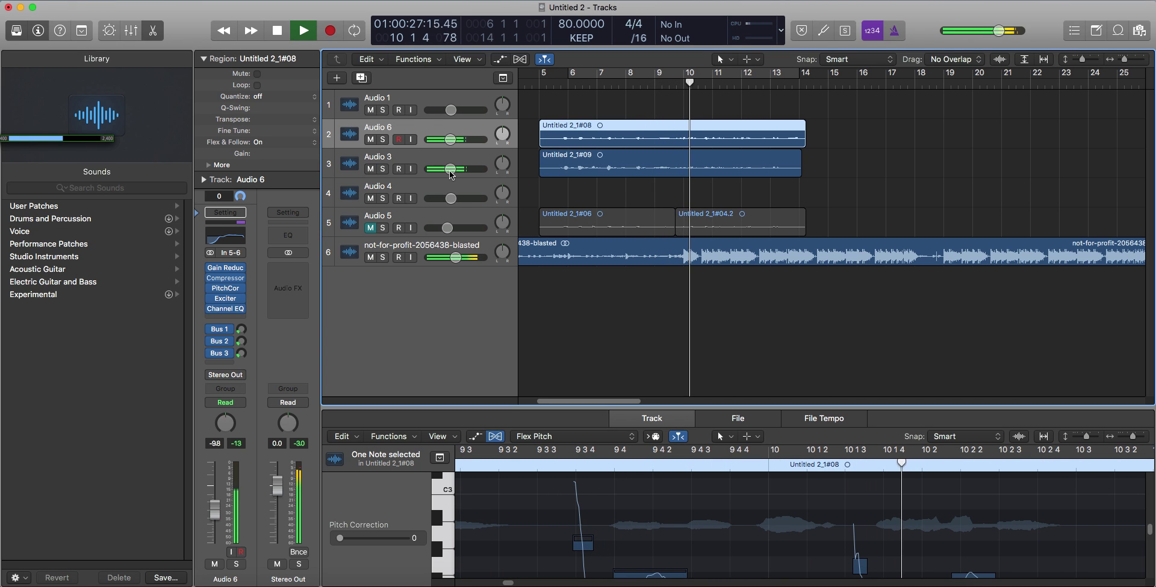
Step: Lower the Audio 3 track's volume slightly while listening to it together with Audio 6
{"action": "mouse_move", "coordinate": [449, 171]}
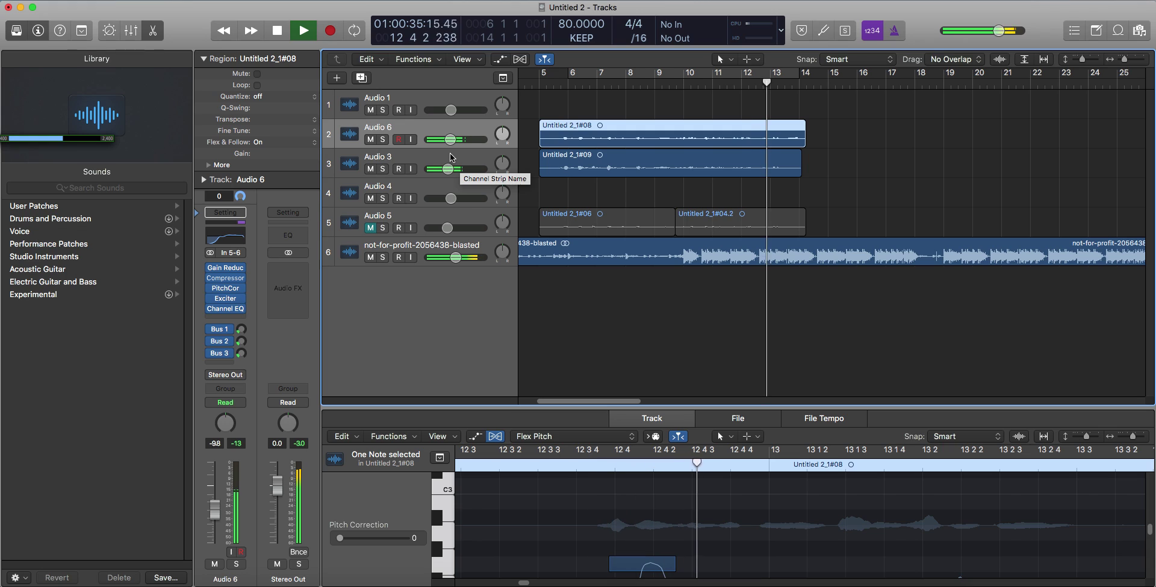
{"action": "key", "text": "space"}
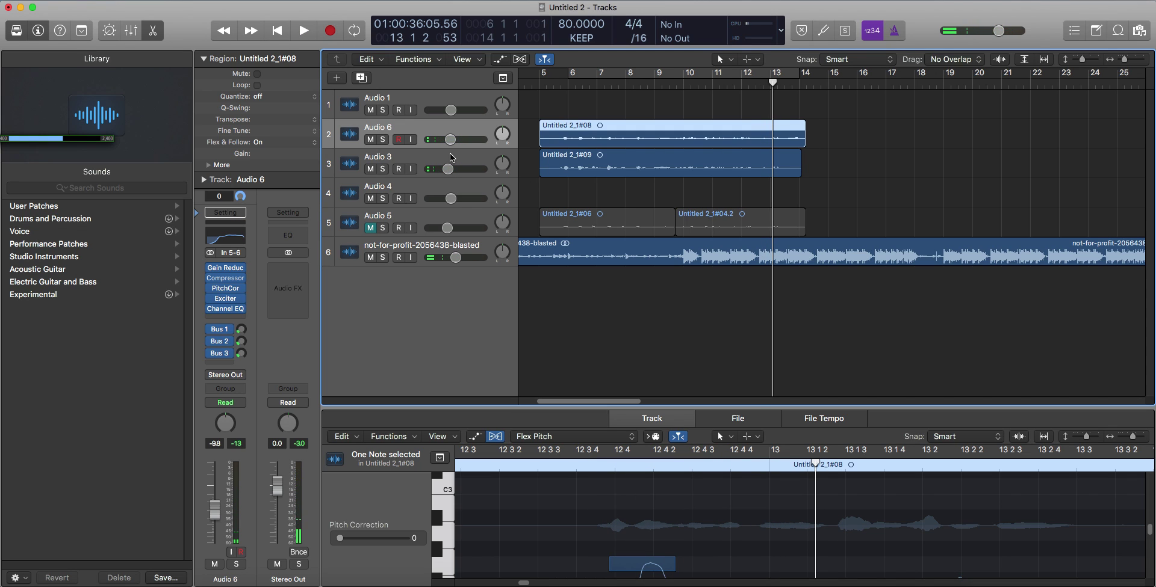
{"action": "key", "text": "space"}
{"action": "key", "text": "space"}
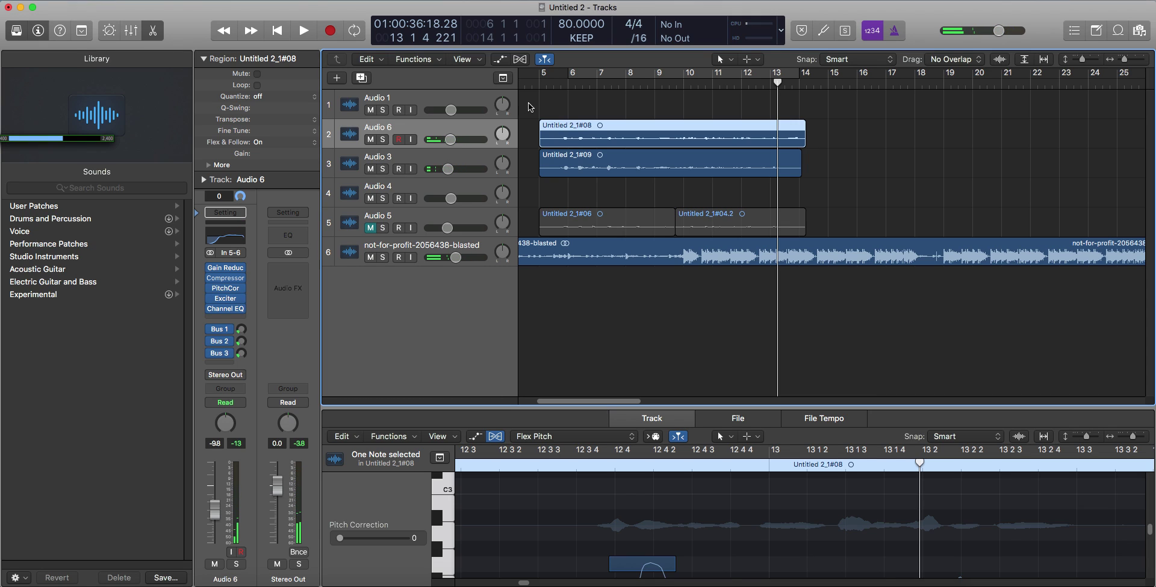
Step: Mute Audio 6 and play Audio 3 with the backing track from about bar 5
{"action": "left_click", "coordinate": [553, 85]}
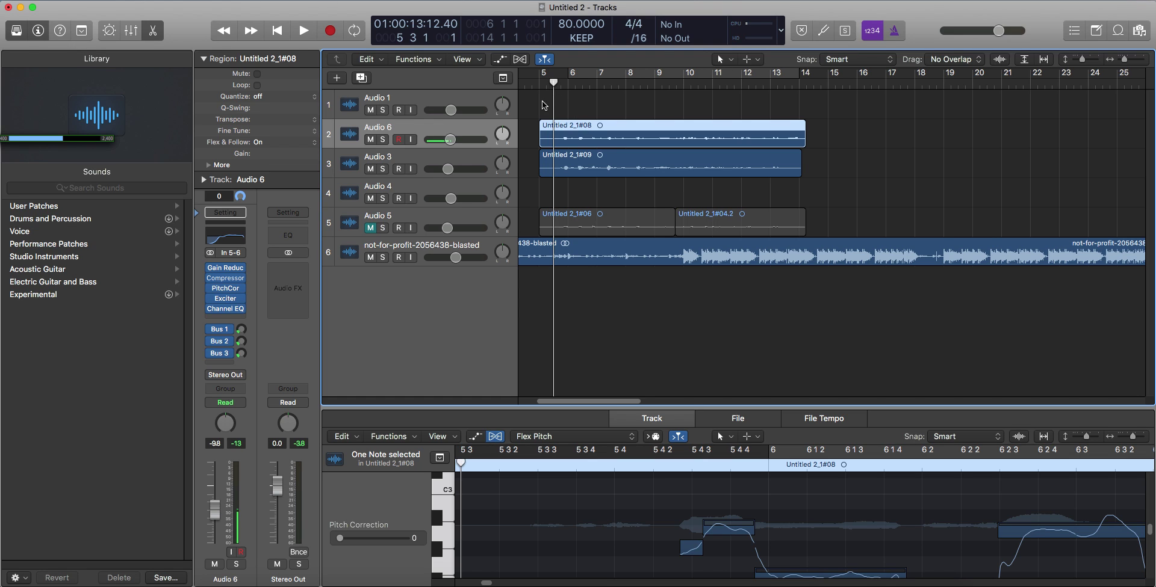
{"action": "left_click", "coordinate": [371, 144]}
{"action": "key", "text": "space"}
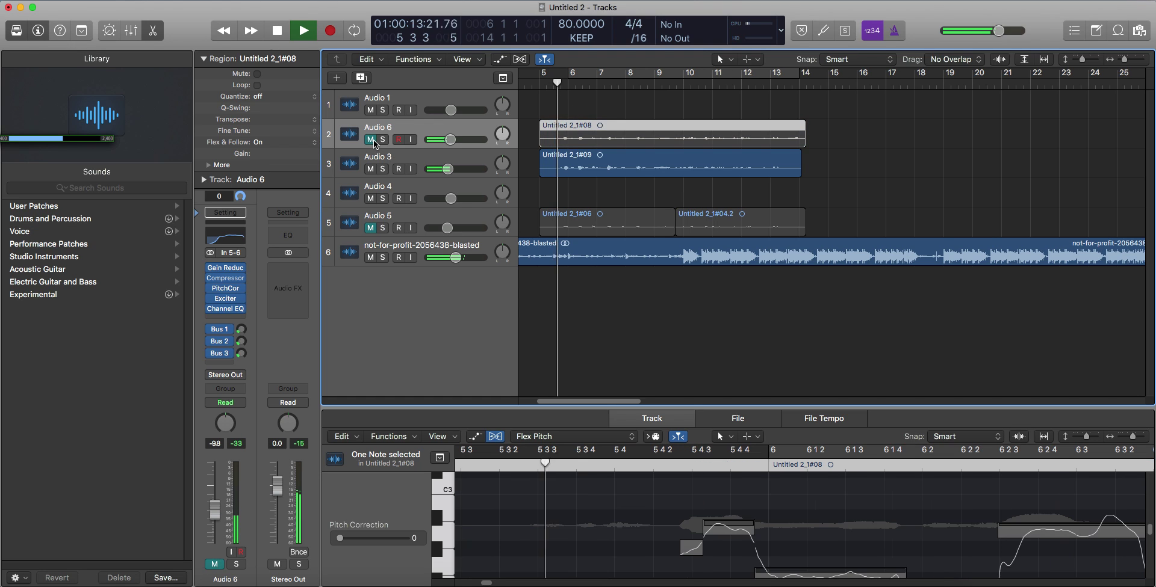
Step: Select the Audio 3 track and open its Channel EQ
{"action": "left_click", "coordinate": [378, 159]}
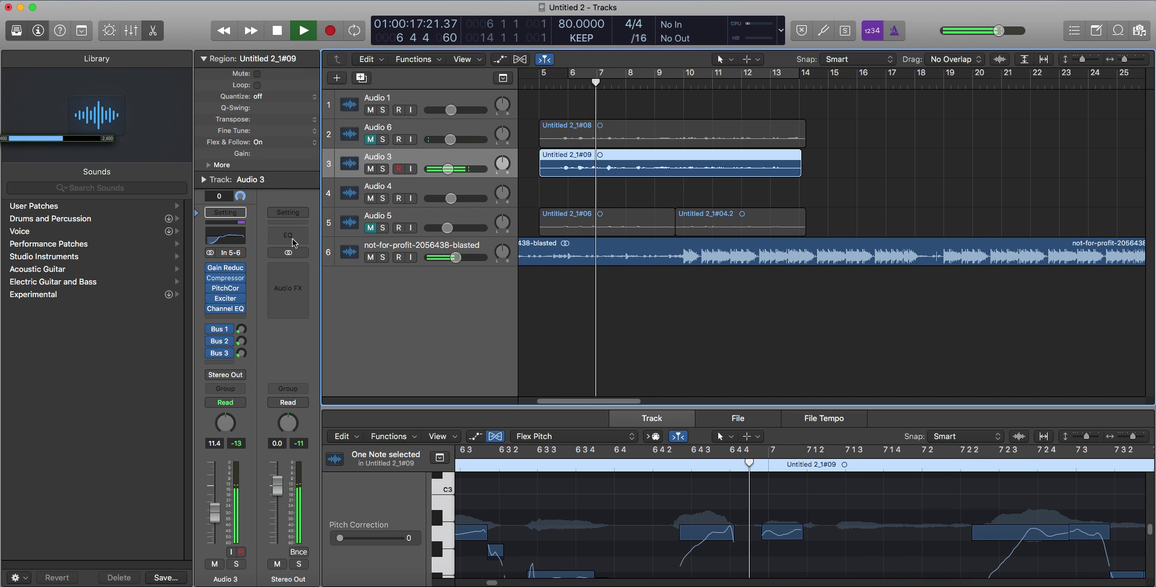
{"action": "left_click", "coordinate": [217, 241]}
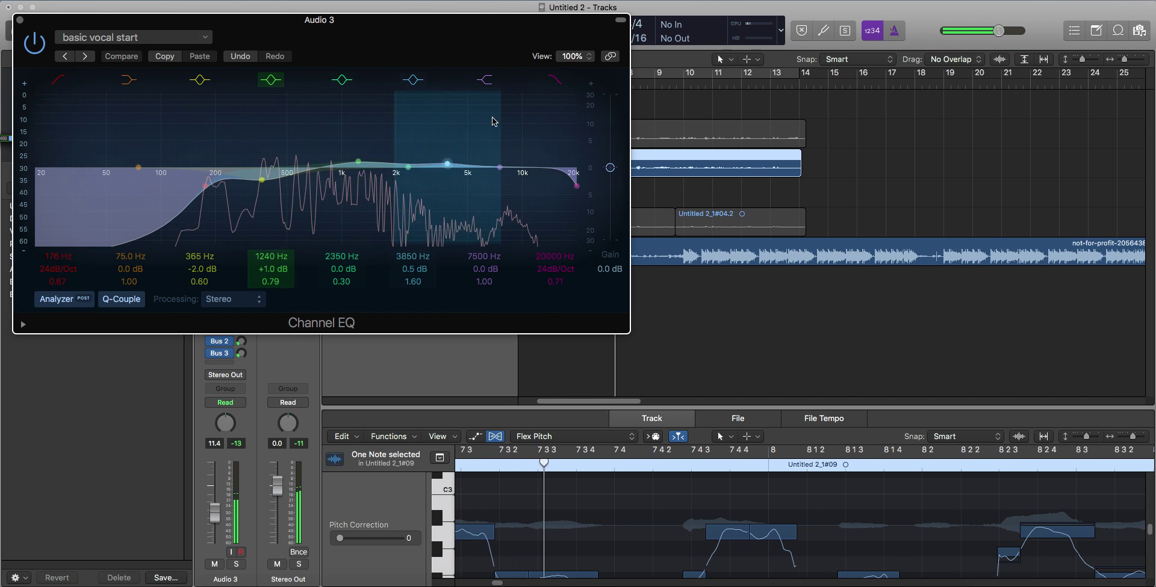